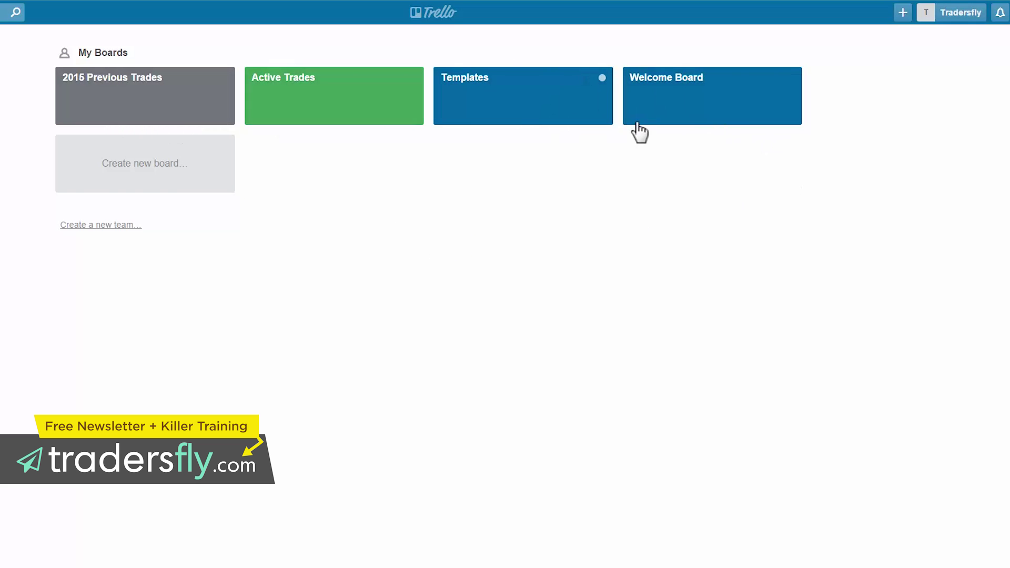
Open the Welcome Board and move the drag-me and husky cards into the Tried it list.
click(685, 110)
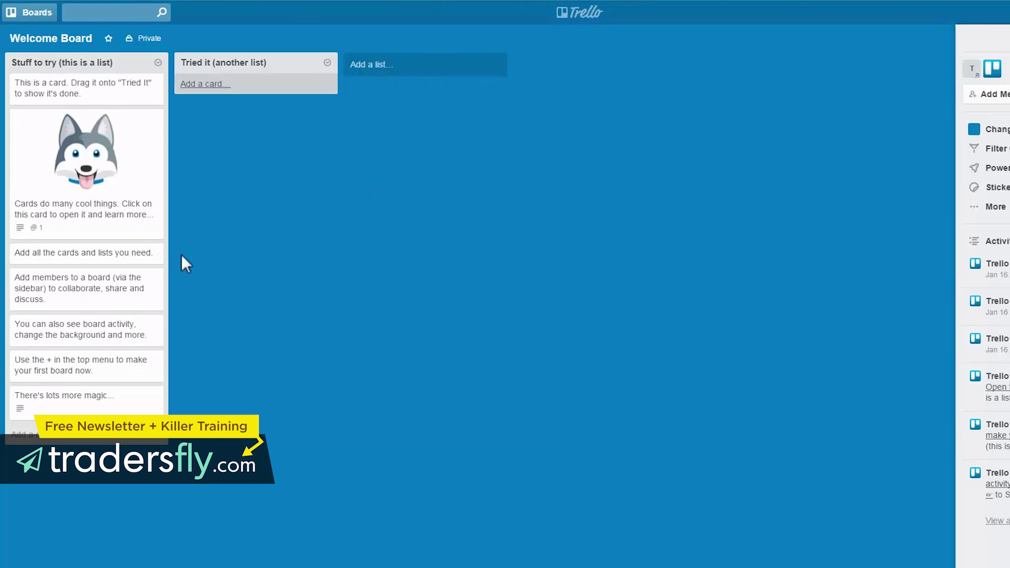
drag(68, 97, 255, 89)
drag(79, 188, 168, 167)
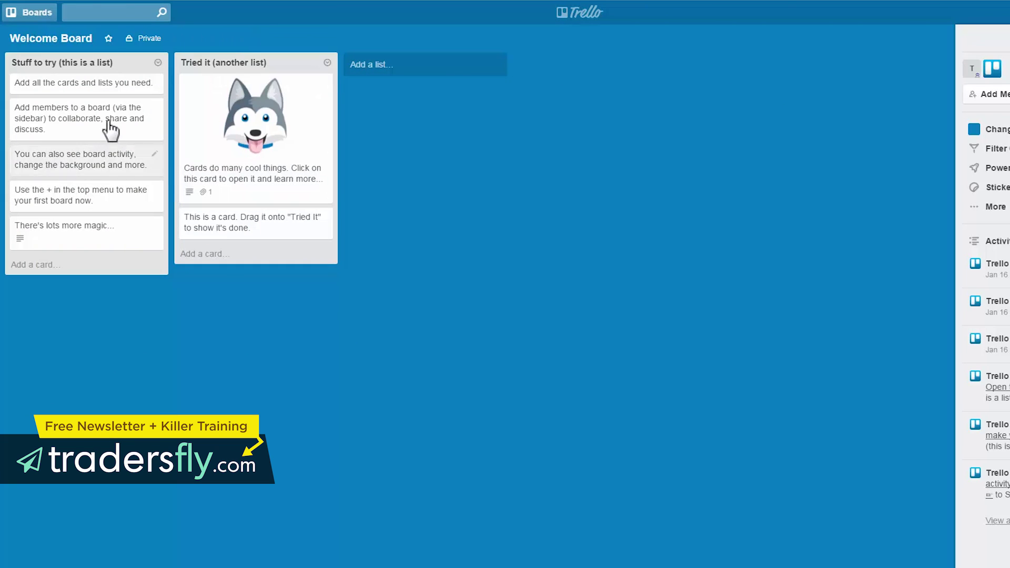
drag(108, 128, 94, 73)
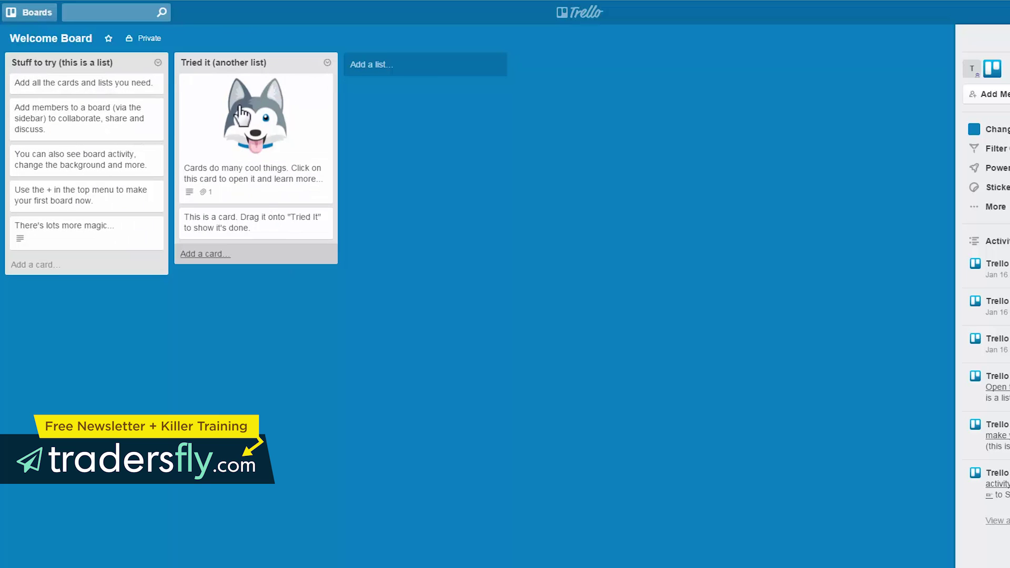
Add a new list named 'Create list 1' to the Welcome Board.
click(378, 65)
text(Create list 1)
key(Return)
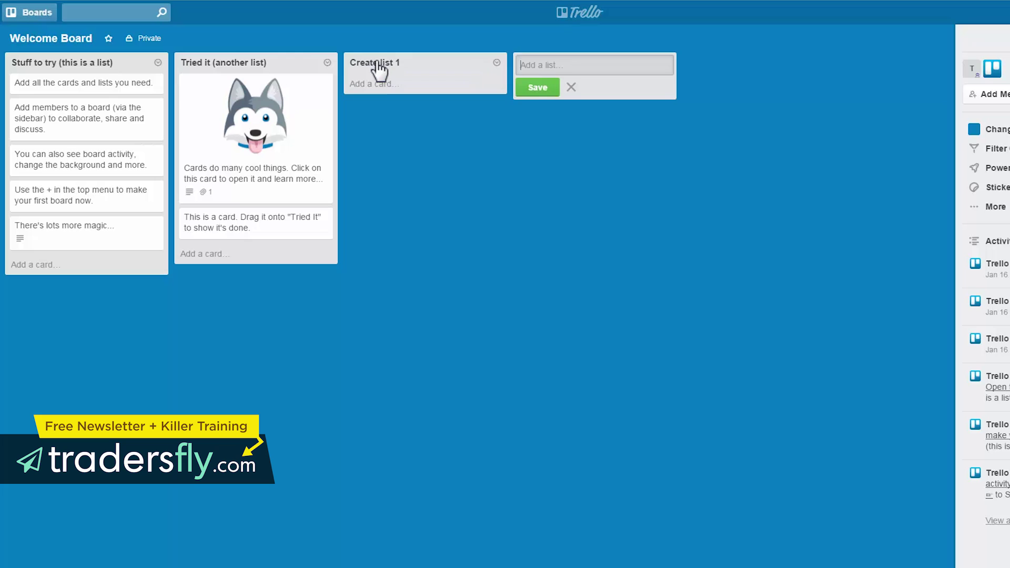
Add cards 'To do 1' and 'to do 2' to Create list 1 and drag the drag-me card in.
click(374, 84)
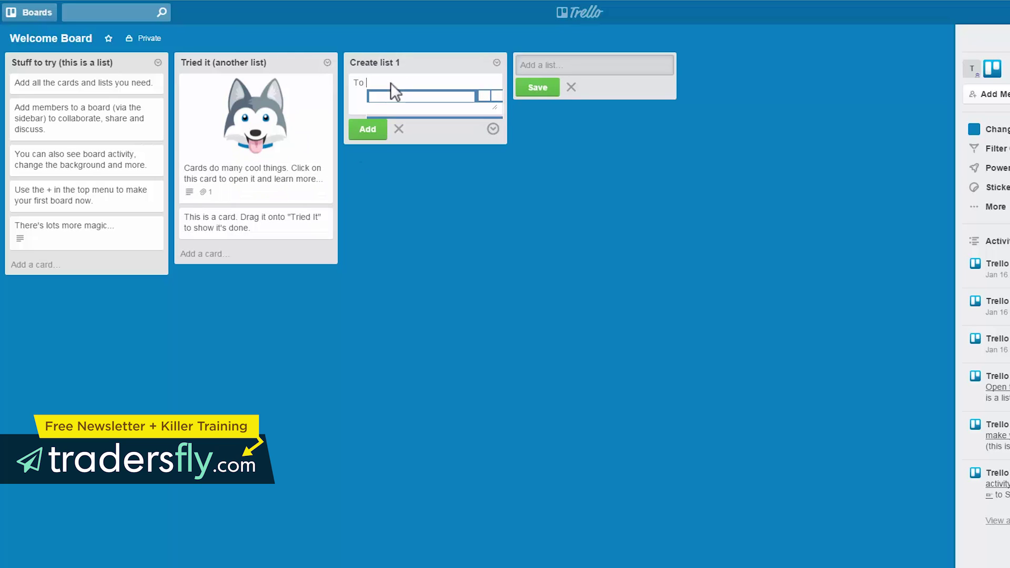
text(To do 1)
key(Return)
text(to do 2)
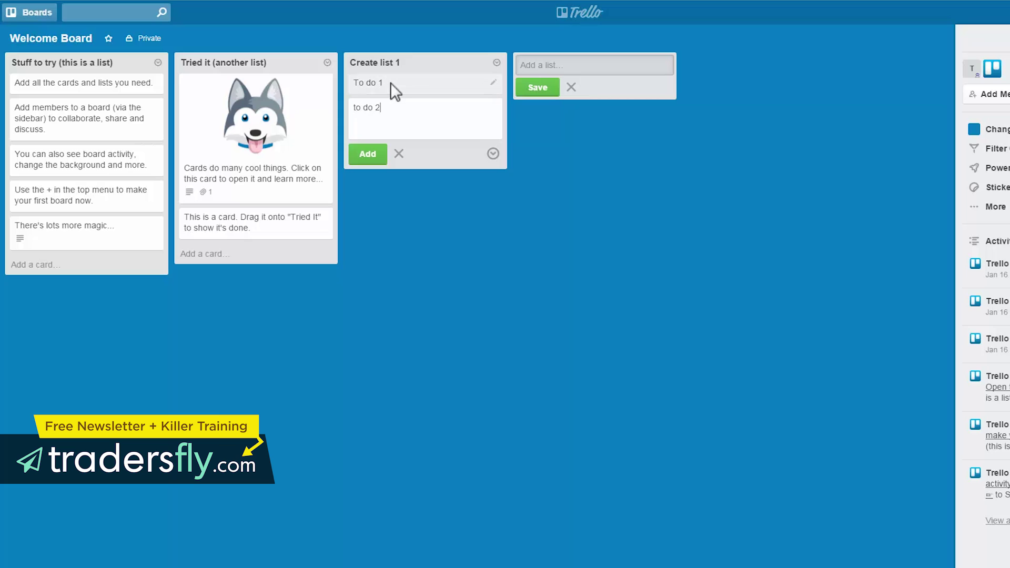
key(Return)
drag(226, 228, 395, 154)
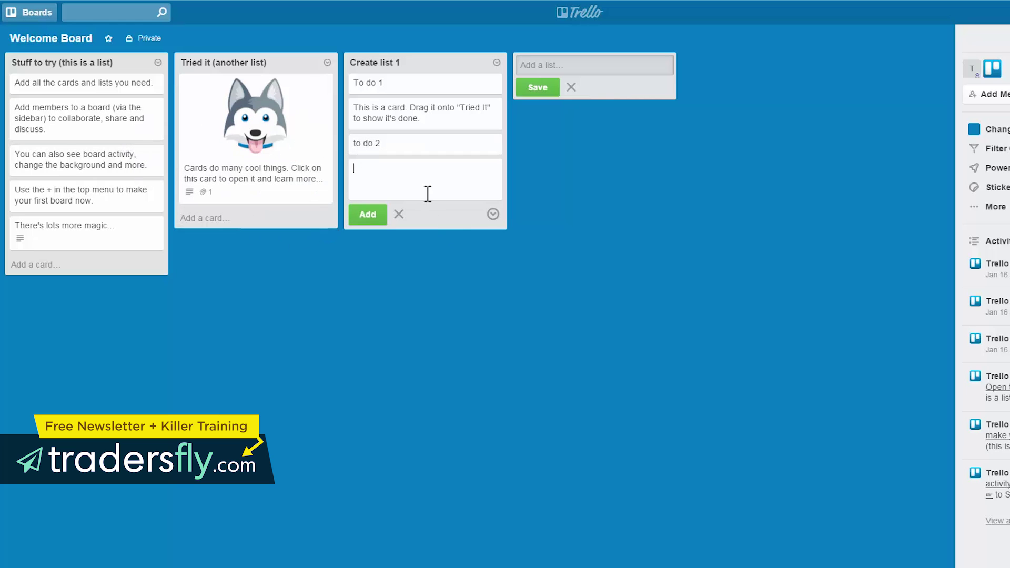
click(279, 134)
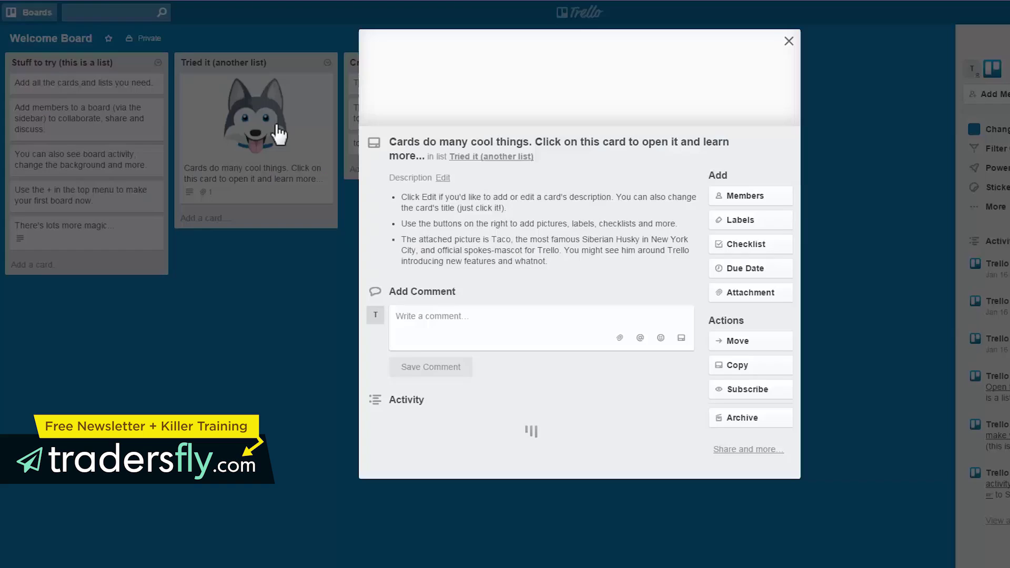
scroll(568, 255, down, 5)
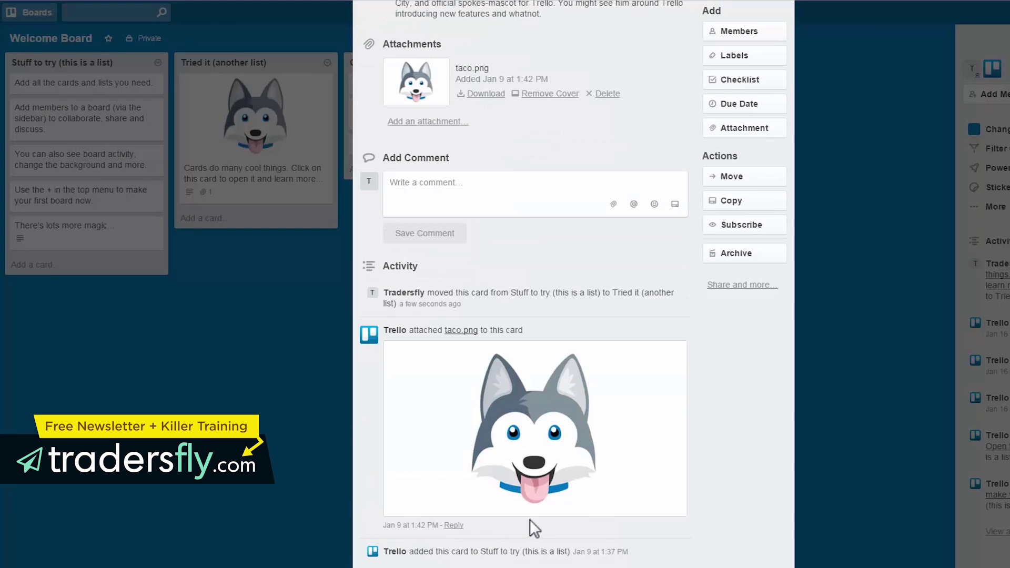
scroll(501, 260, up, 5)
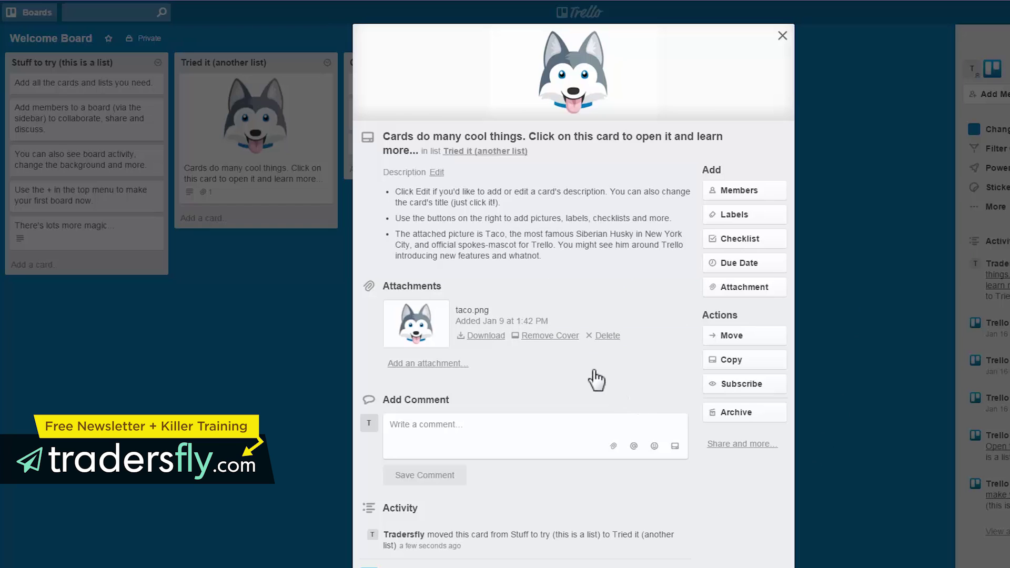
click(744, 215)
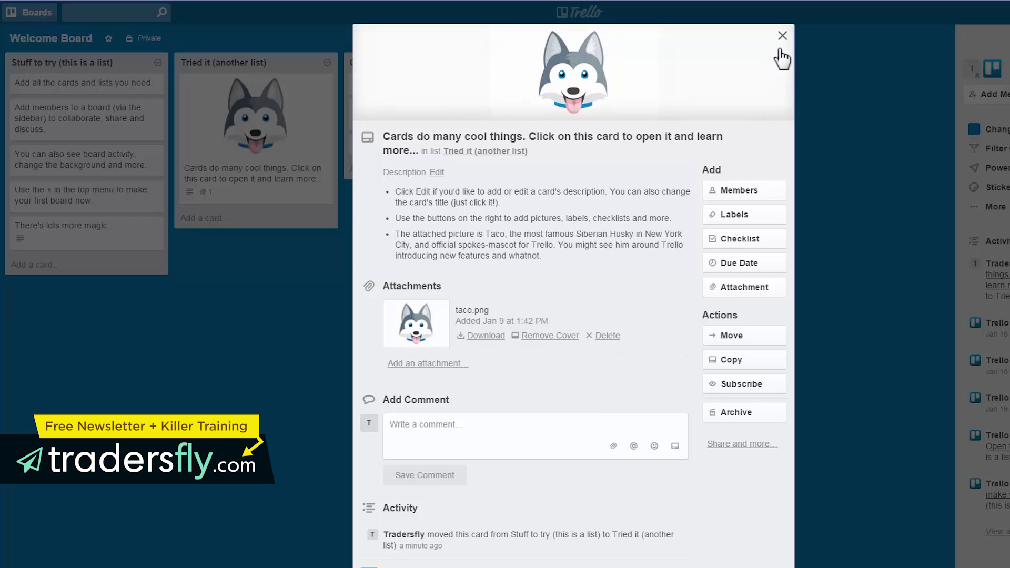
click(782, 37)
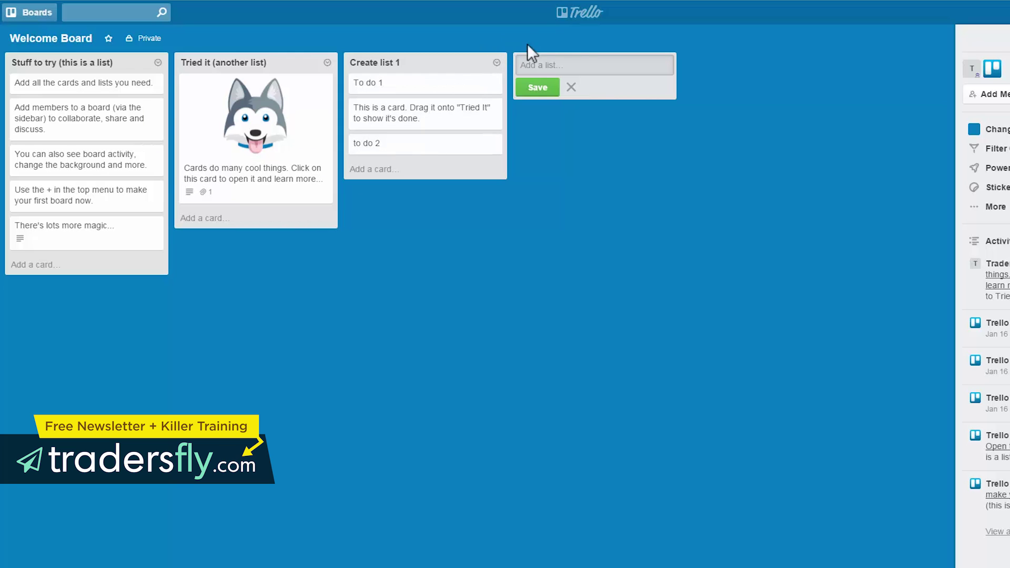
Go back to the boards overview and open the Active Trades board.
click(590, 18)
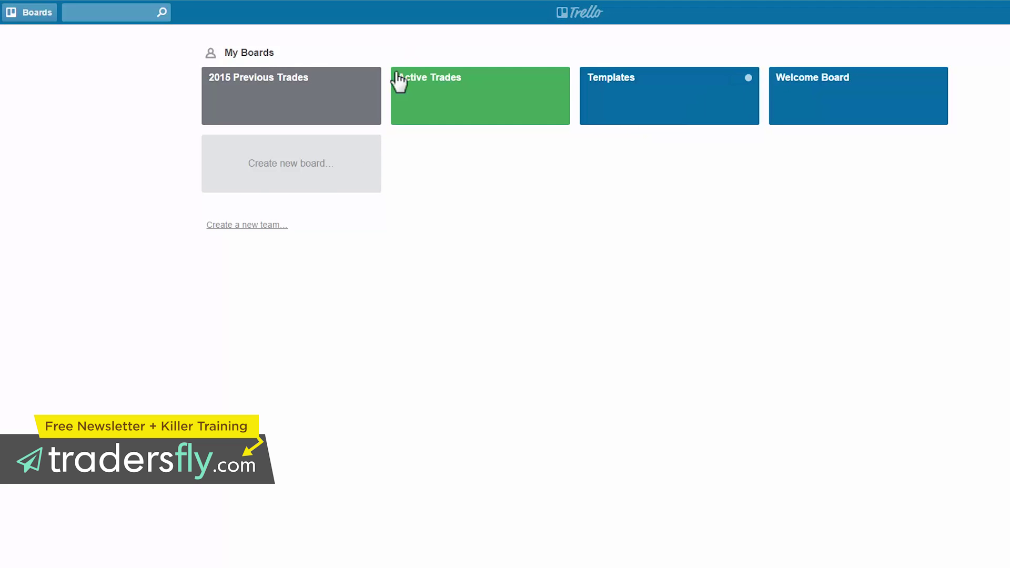
click(457, 110)
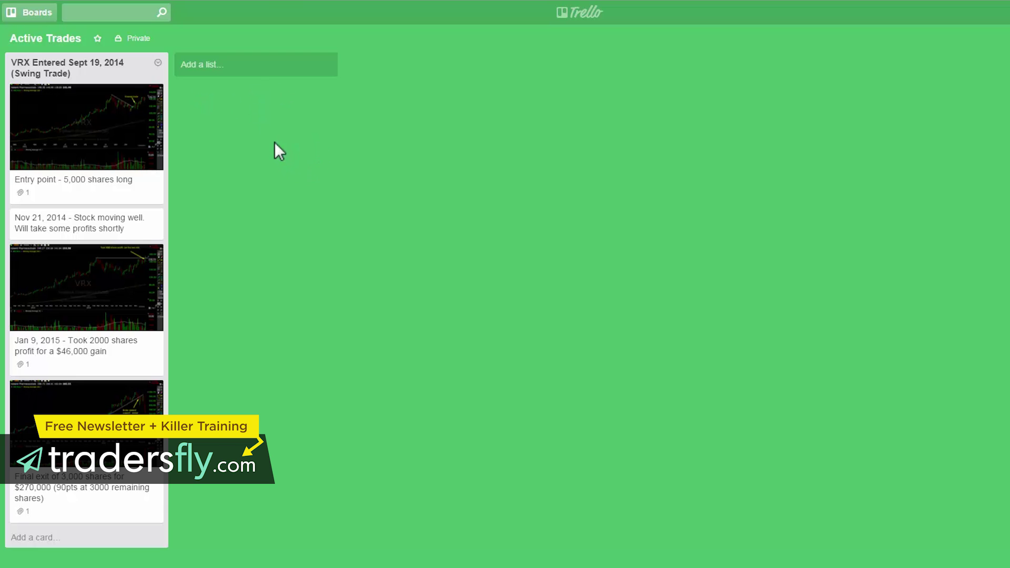
Create a list 'Aapl - Oct 21, 2015' beside the VRX list on Active Trades.
click(216, 66)
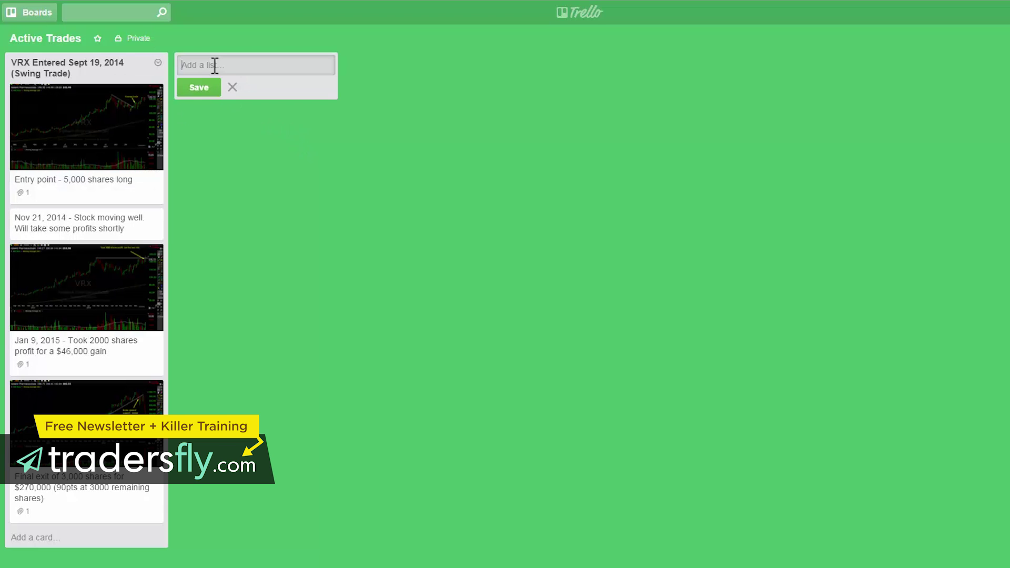
text(Aapl - Oct 21, 2015)
key(Return)
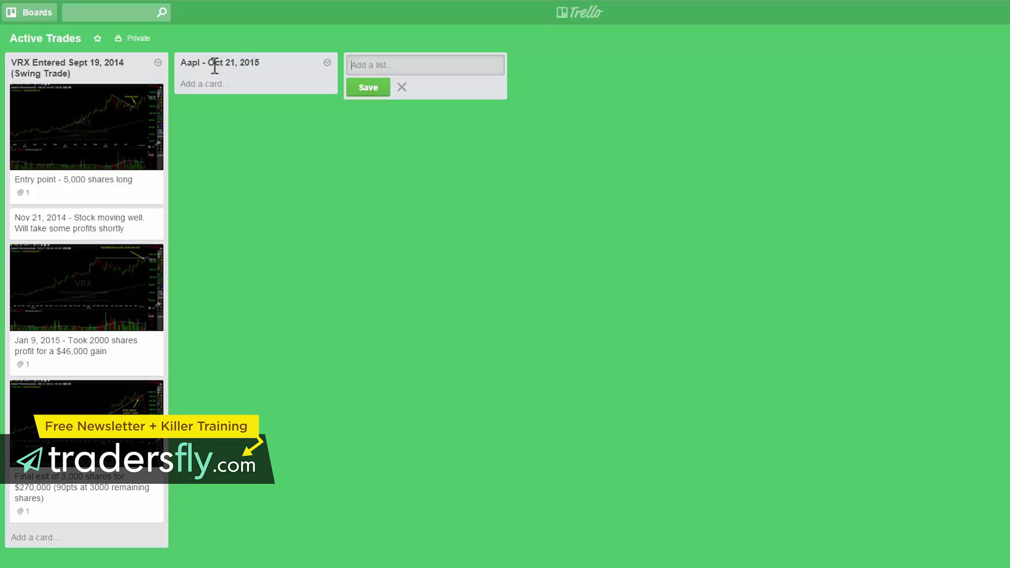
click(213, 79)
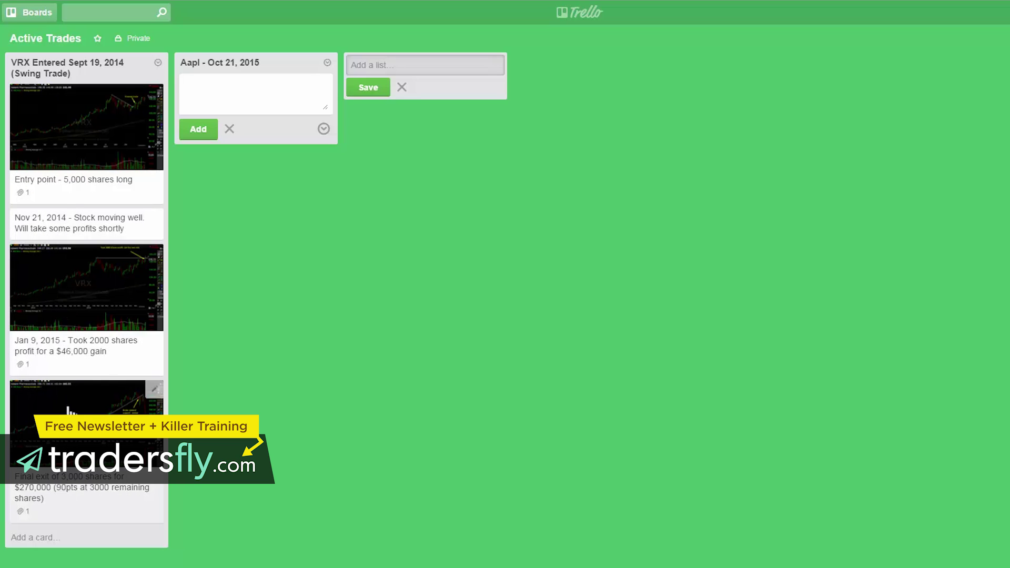
click(81, 138)
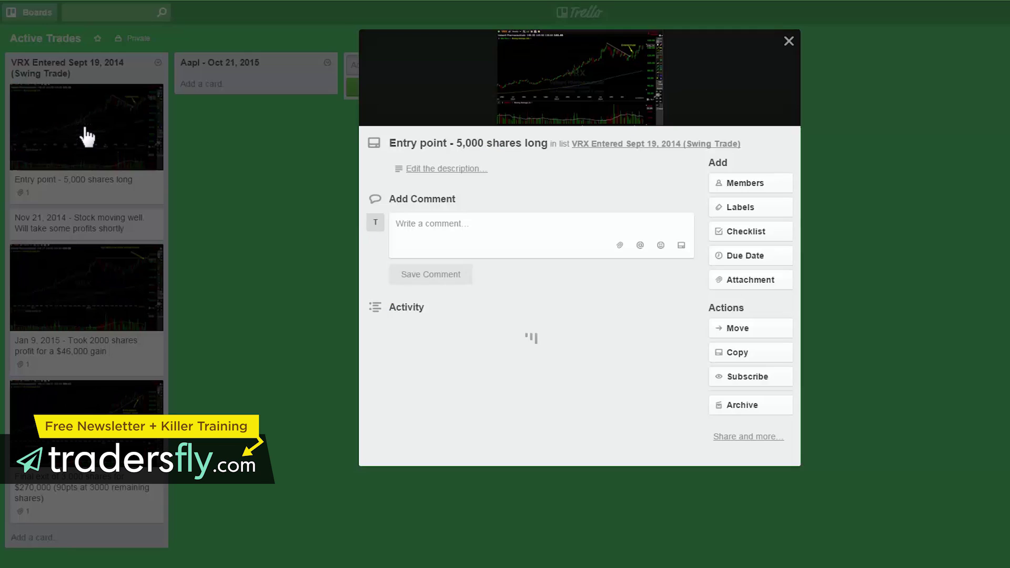
scroll(536, 273, down, 2)
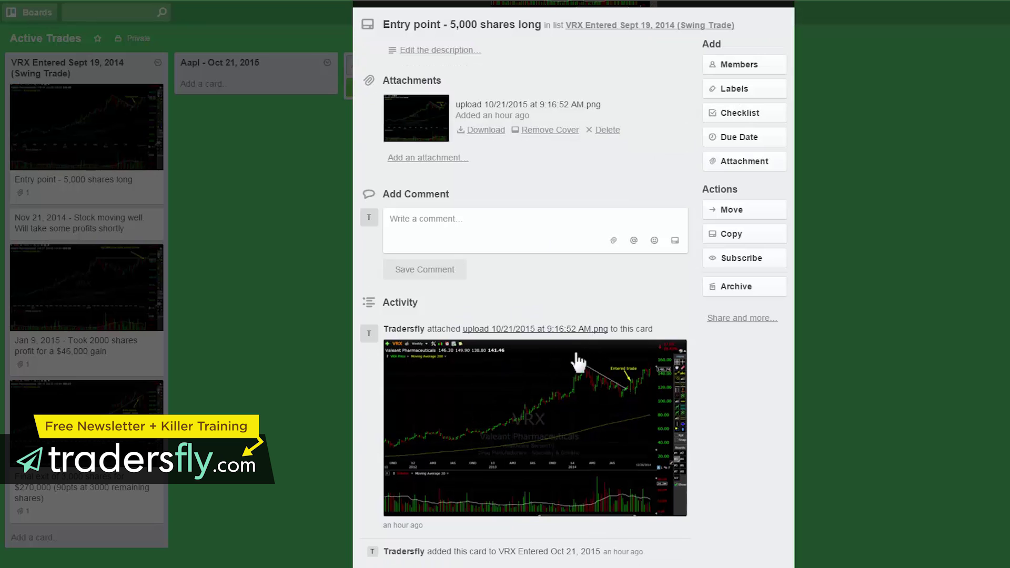
scroll(518, 278, up, 2)
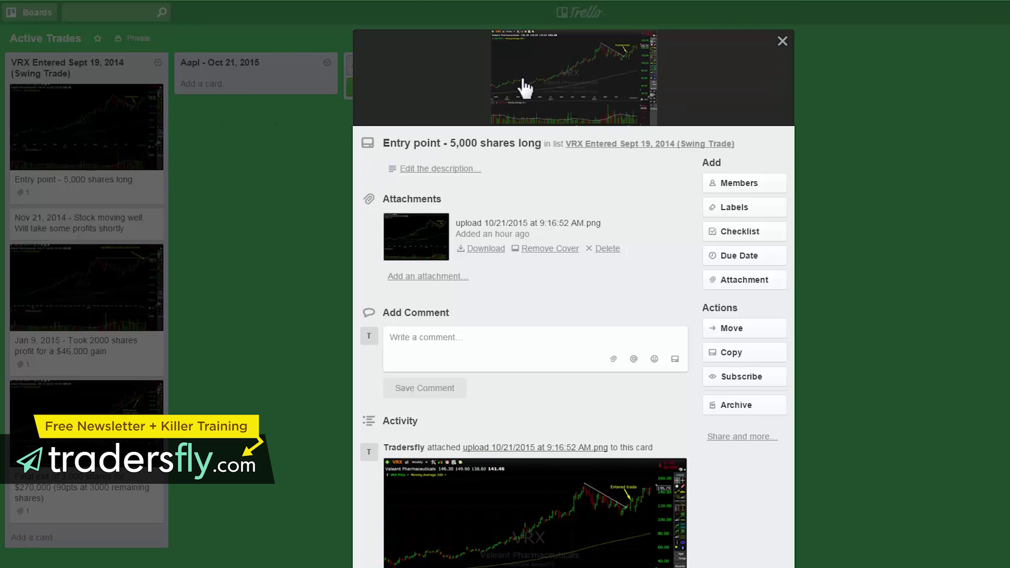
scroll(547, 247, down, 2)
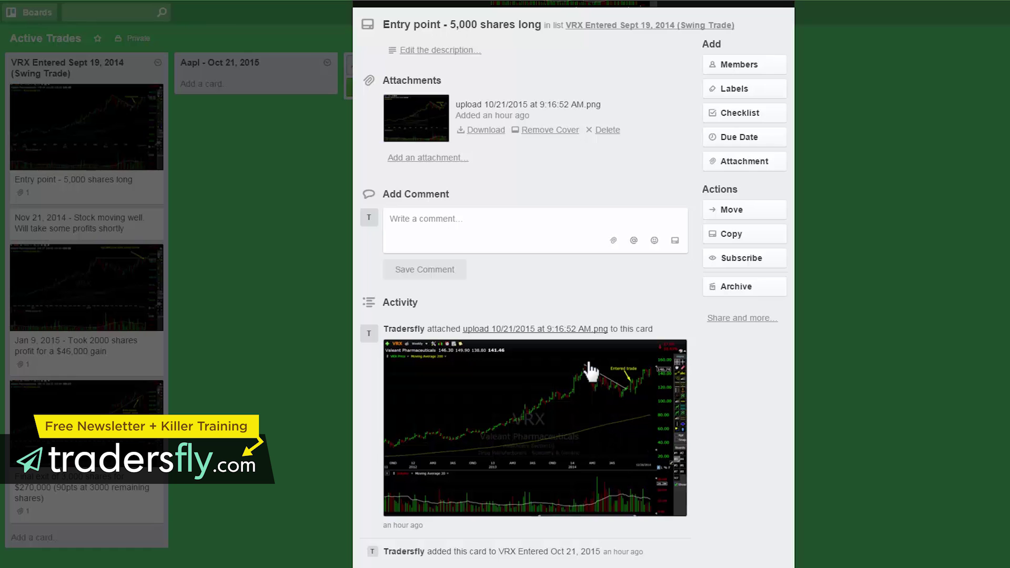
scroll(602, 318, up, 2)
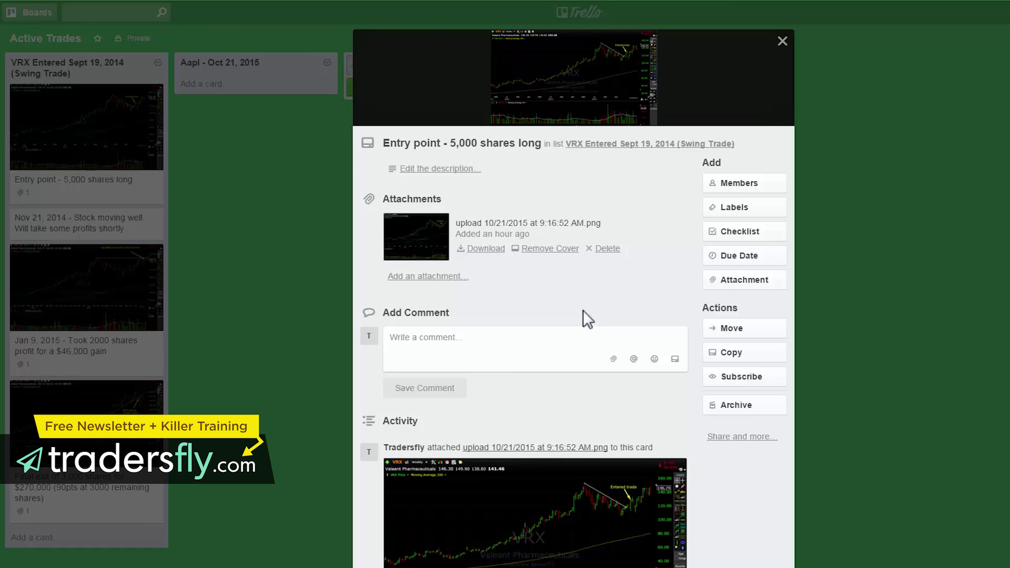
click(587, 95)
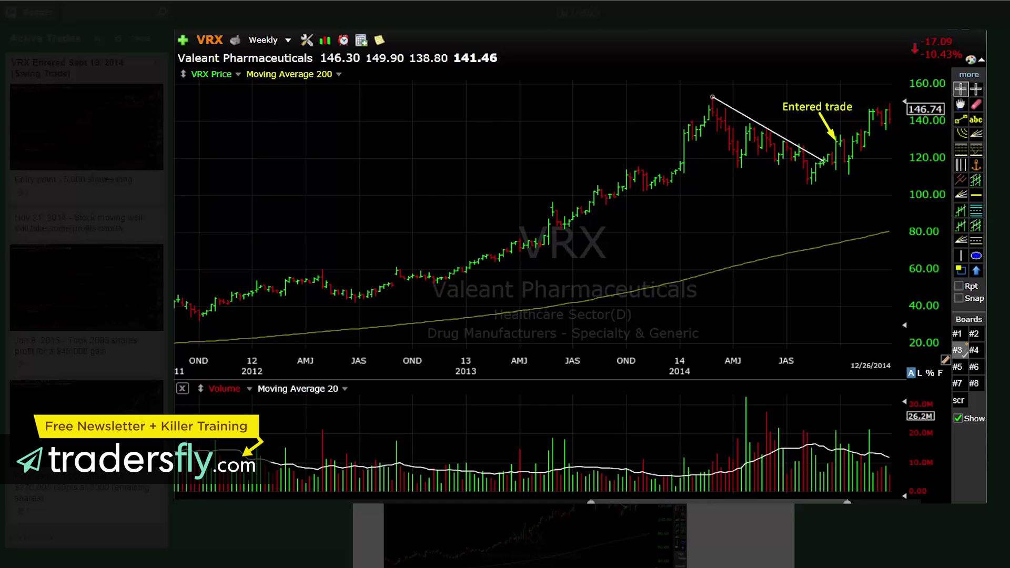
key(Escape)
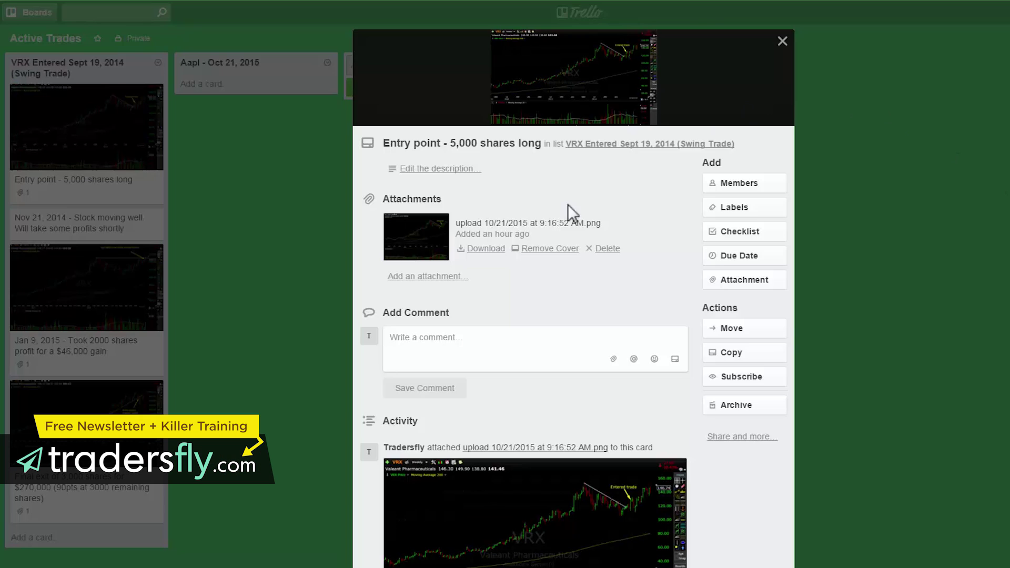
Close the Entry point card, then review the Nov 21, 2014 and Jan 9, 2015 cards' VRX charts.
click(783, 41)
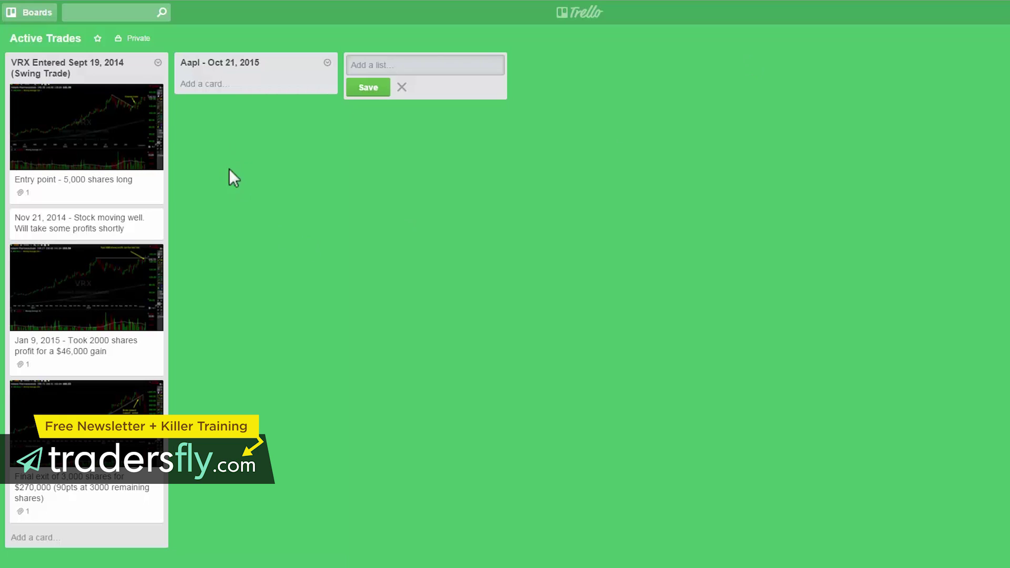
click(106, 232)
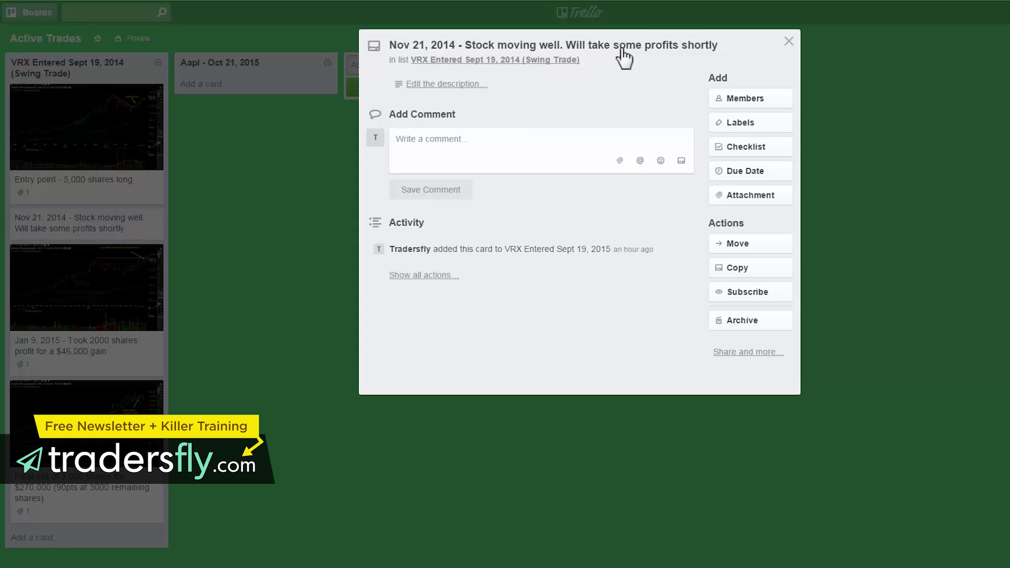
click(789, 42)
click(73, 280)
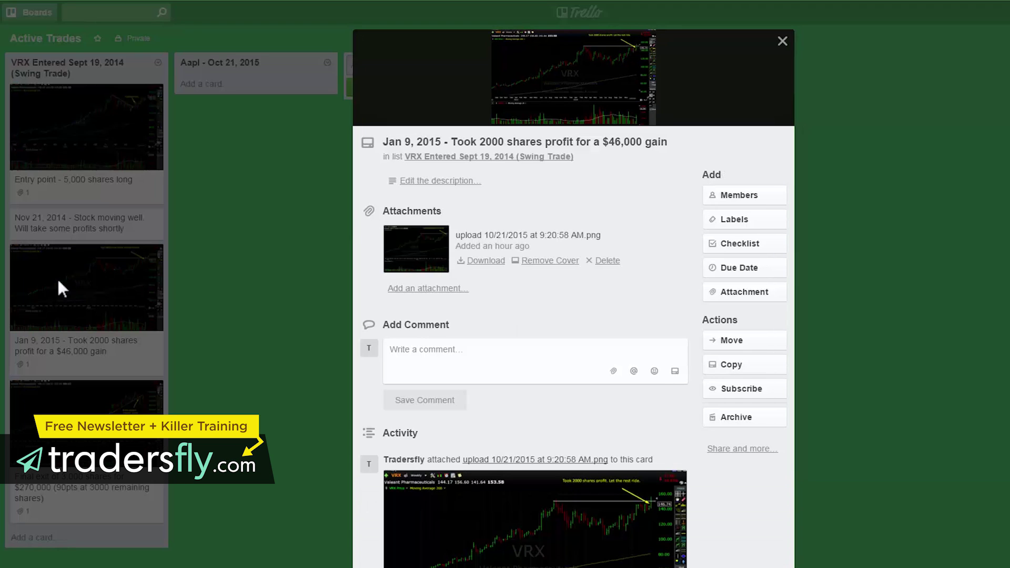
click(575, 87)
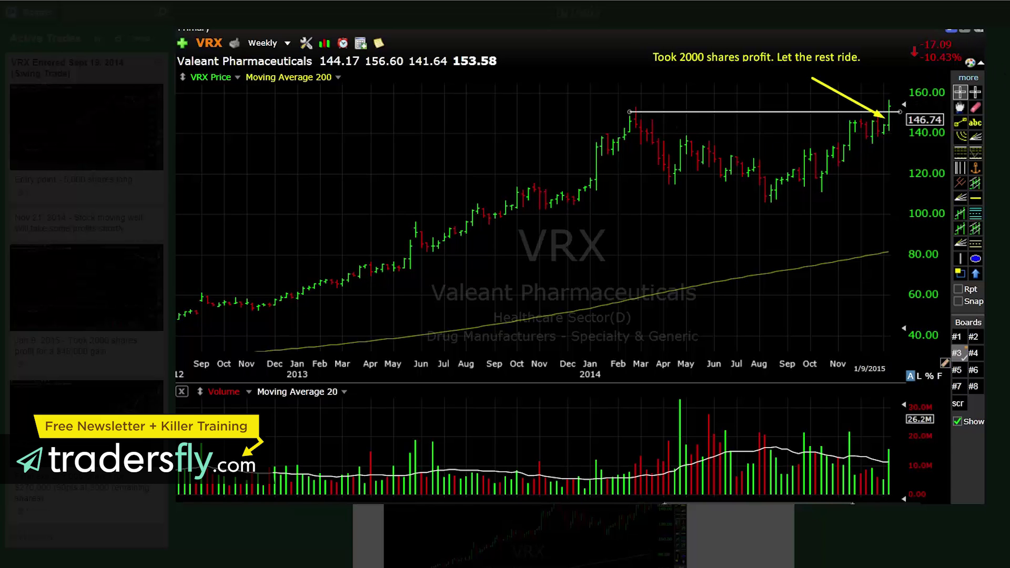
click(971, 40)
View the Final exit card's attached VRX chart full size, then close the card.
click(285, 226)
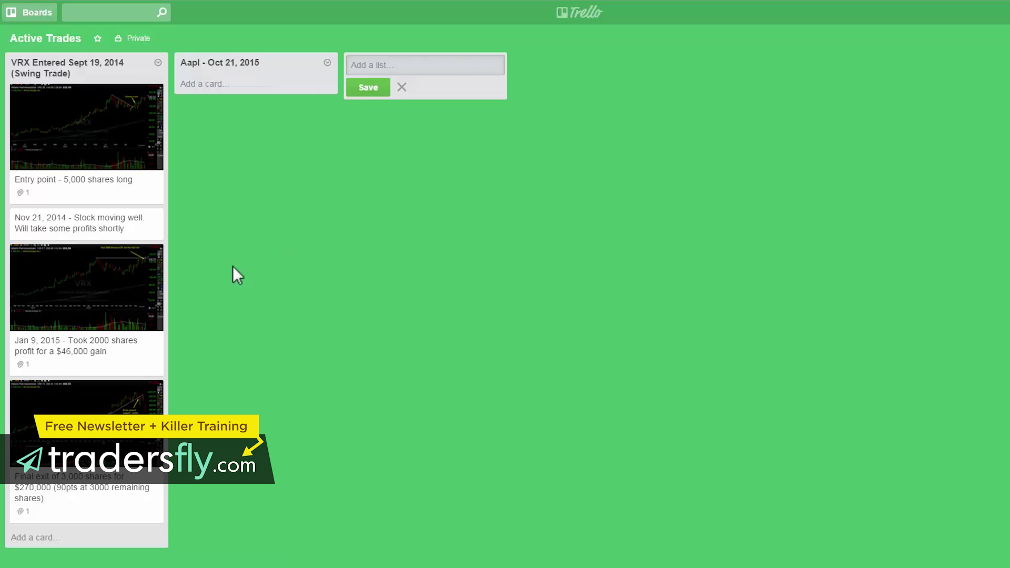
click(81, 410)
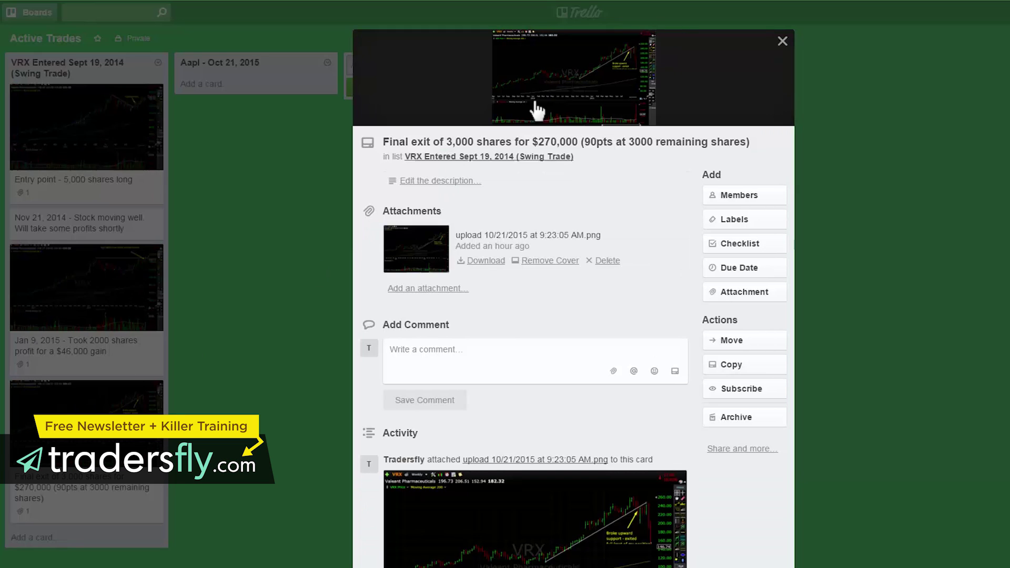
click(578, 76)
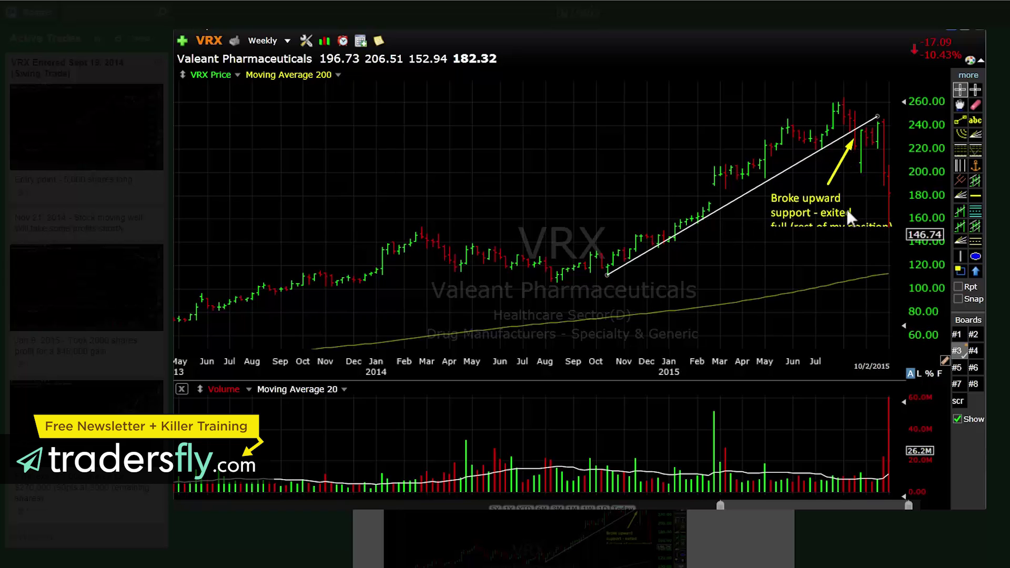
click(786, 175)
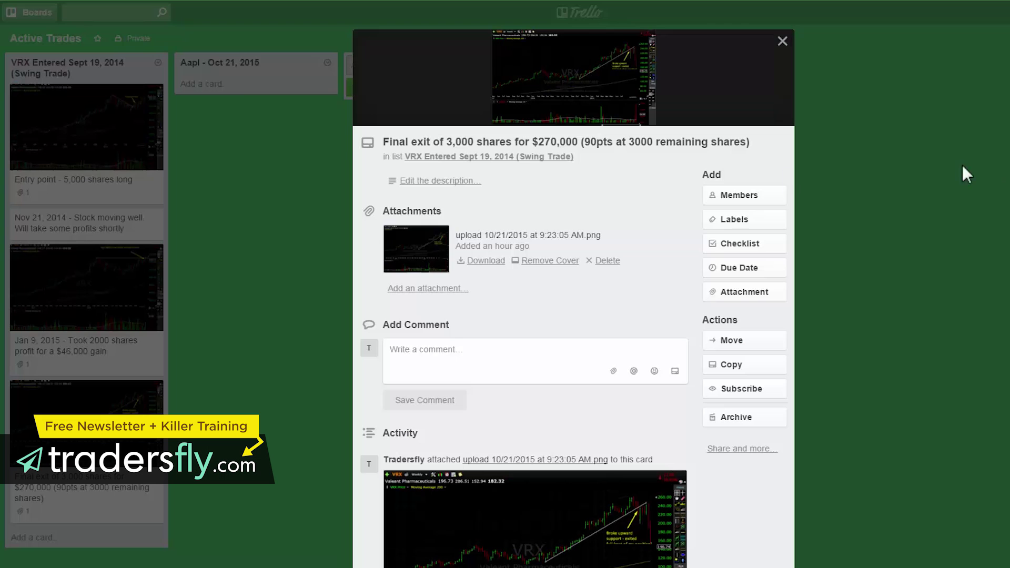
click(783, 41)
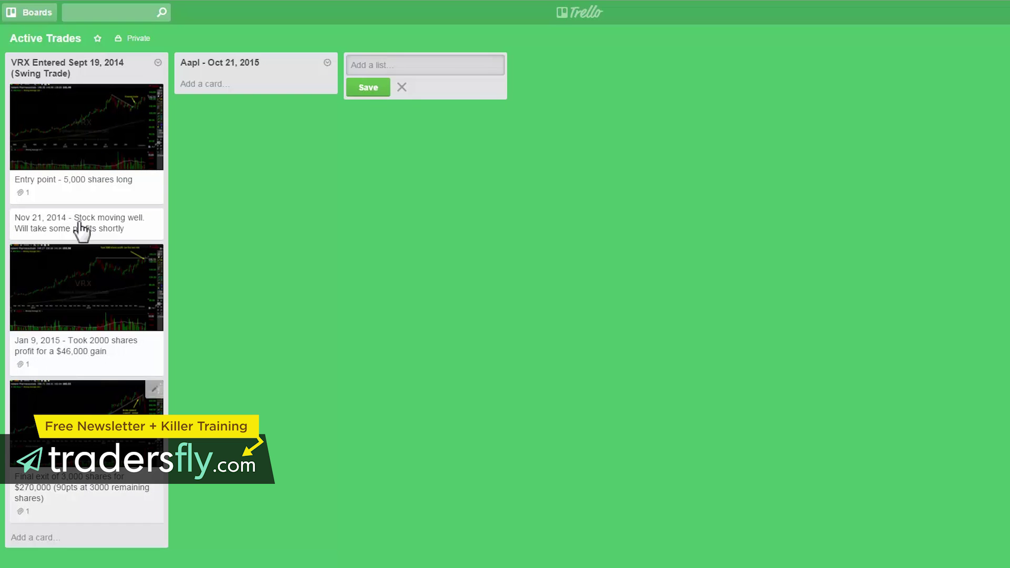
Start a new card in the Aapl - Oct 21, 2015 list.
click(204, 84)
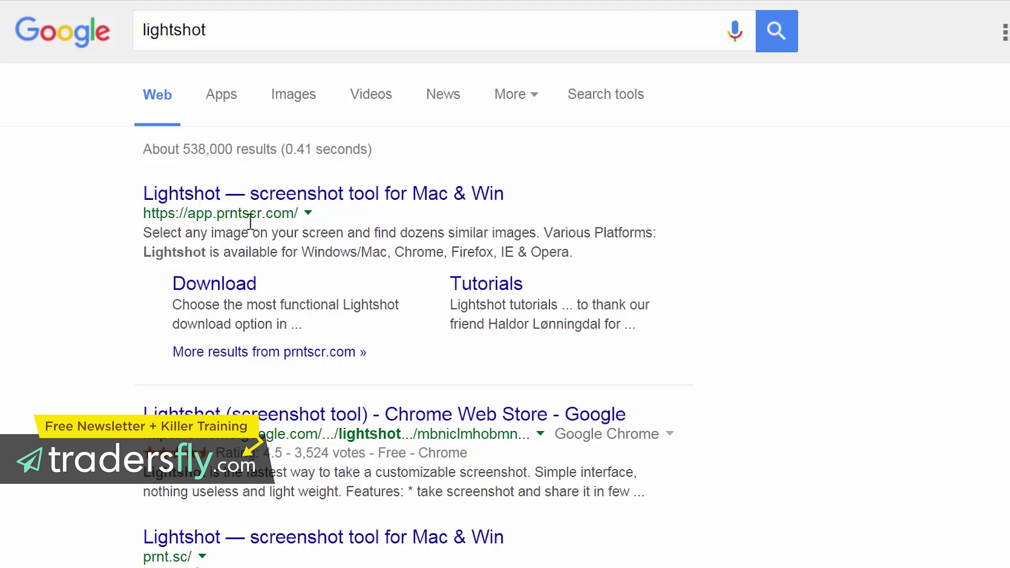
Open the Lightshot website from the results and scroll through its feature overview.
click(289, 199)
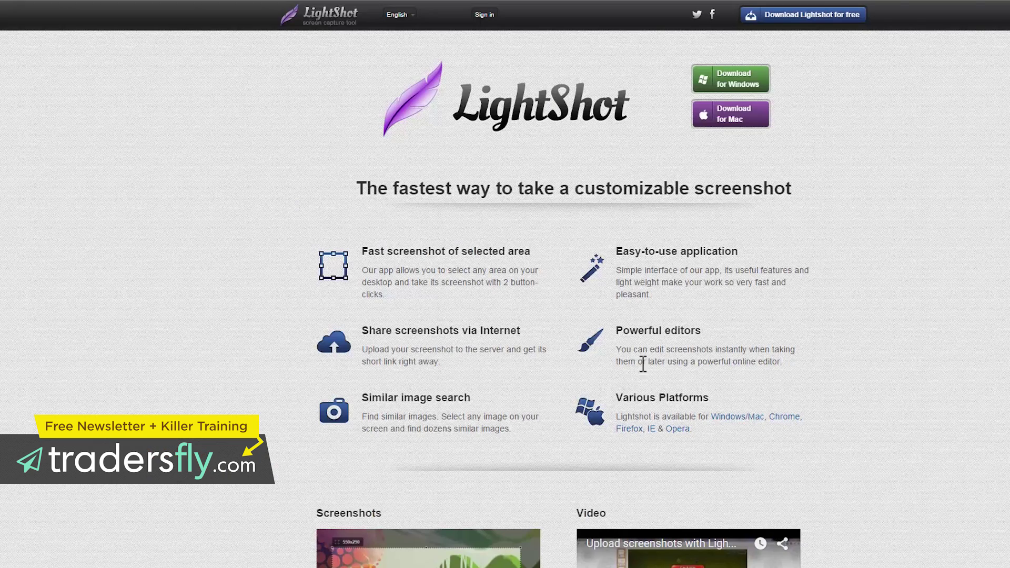
scroll(668, 316, down, 1)
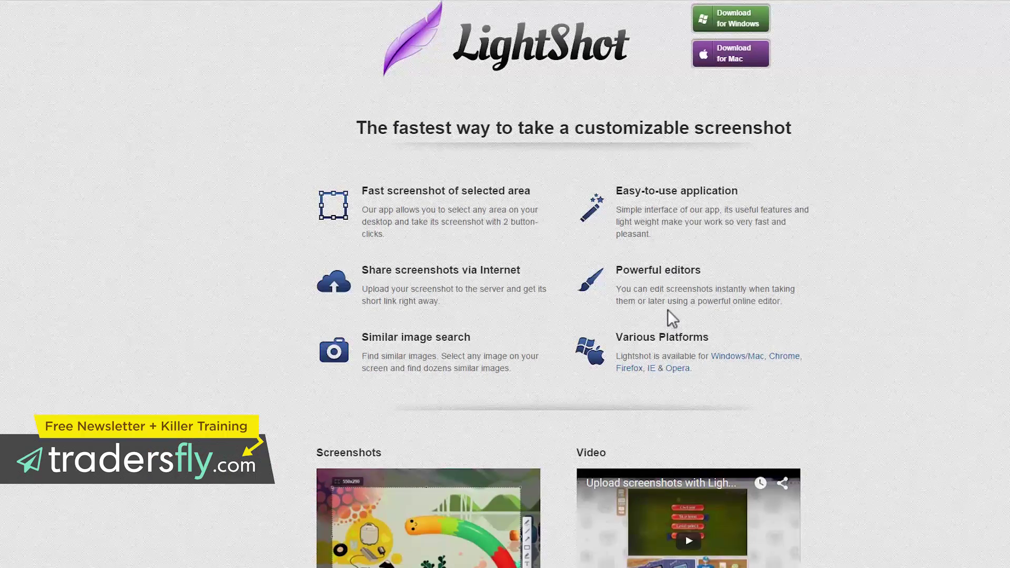
scroll(547, 371, down, 1)
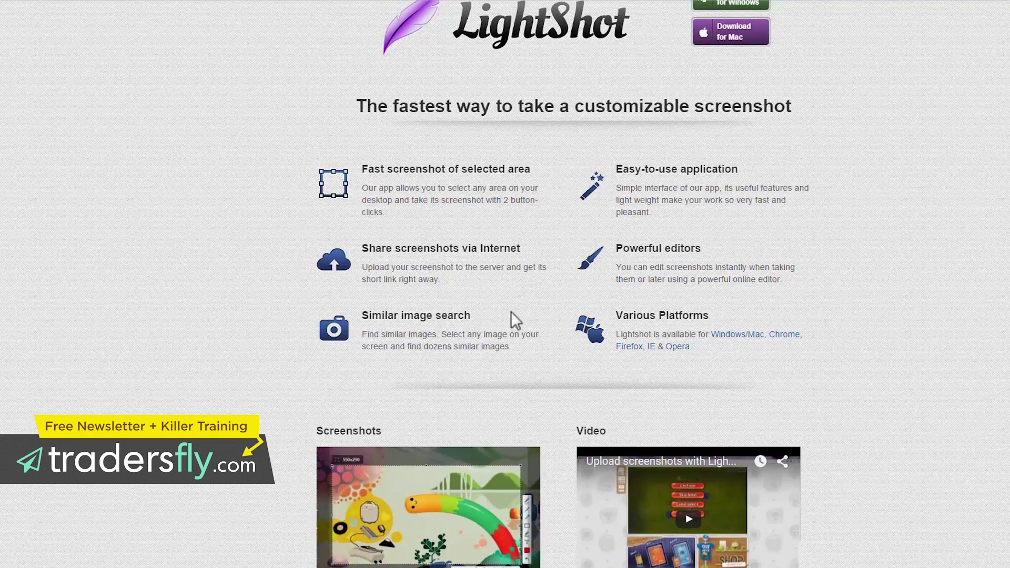
scroll(521, 303, up, 2)
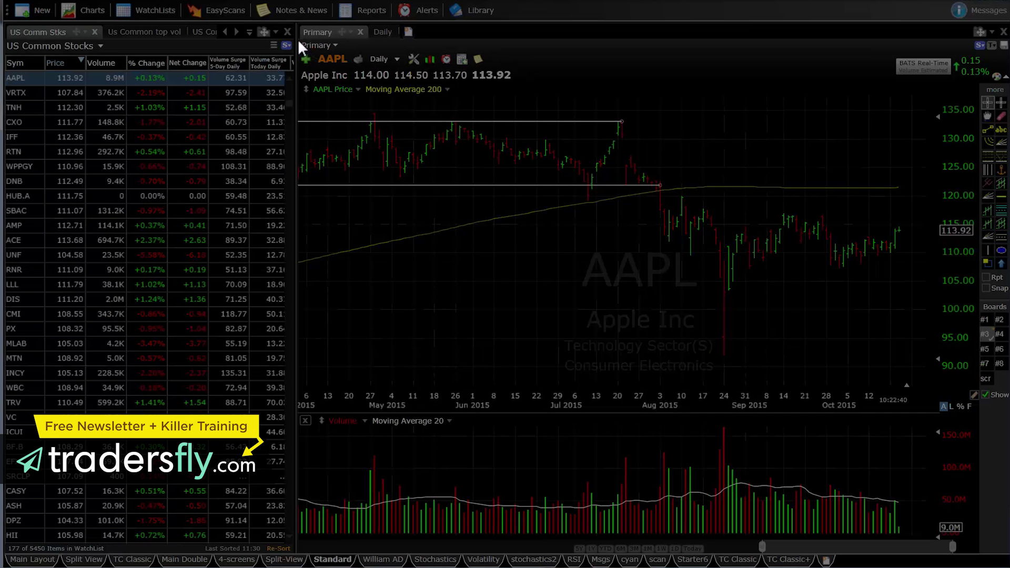
Capture the AAPL daily chart, mark it with a yellow arrow and horizontal line, and copy it.
click(298, 39)
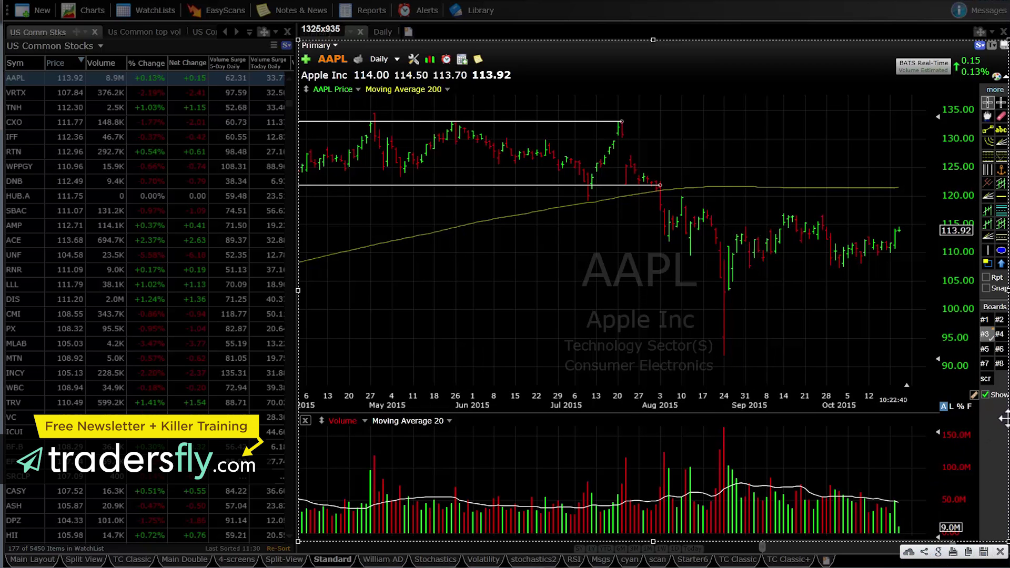
drag(1004, 418, 990, 417)
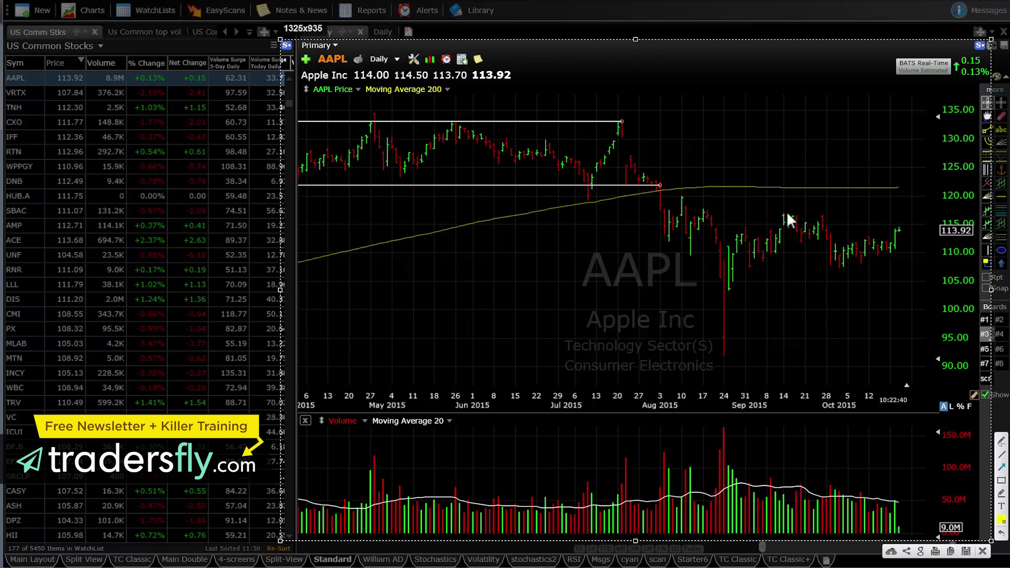
drag(819, 154, 865, 223)
drag(682, 210, 906, 211)
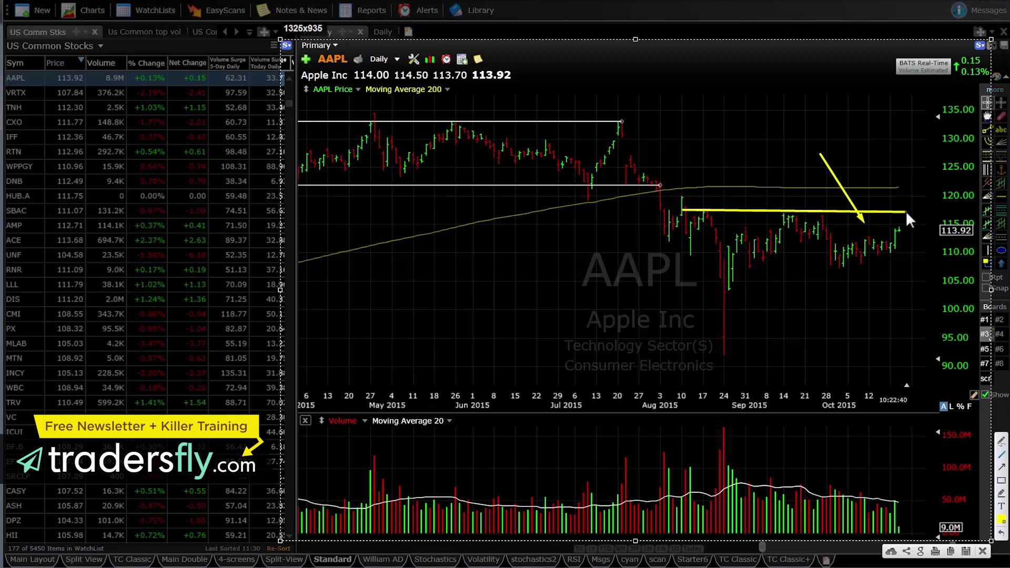
click(951, 552)
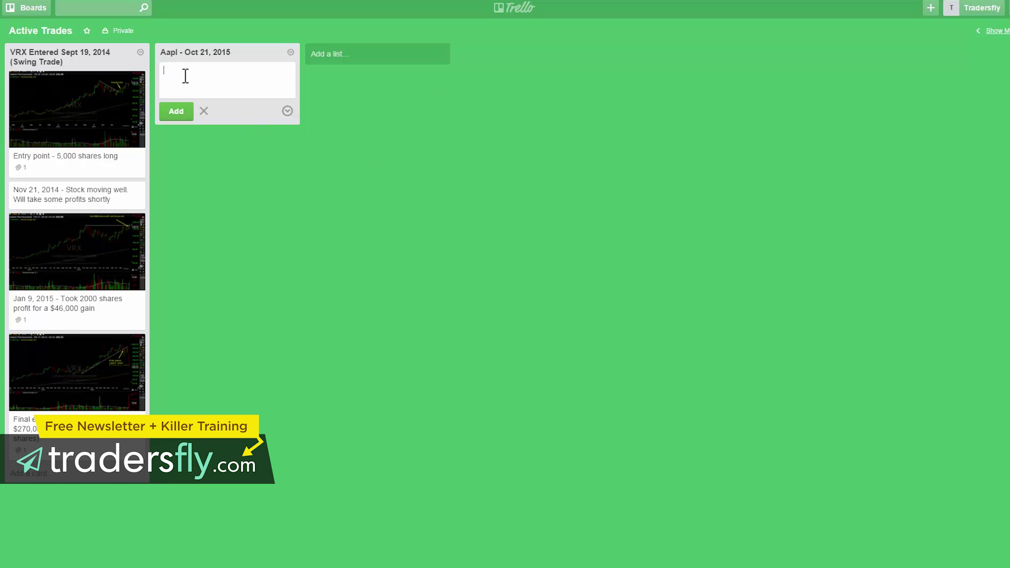
Add the card 'Looking to enter appl - entered apple' to the Aapl list and open it.
text(Looking to enter appl - entered apple)
key(Return)
click(185, 74)
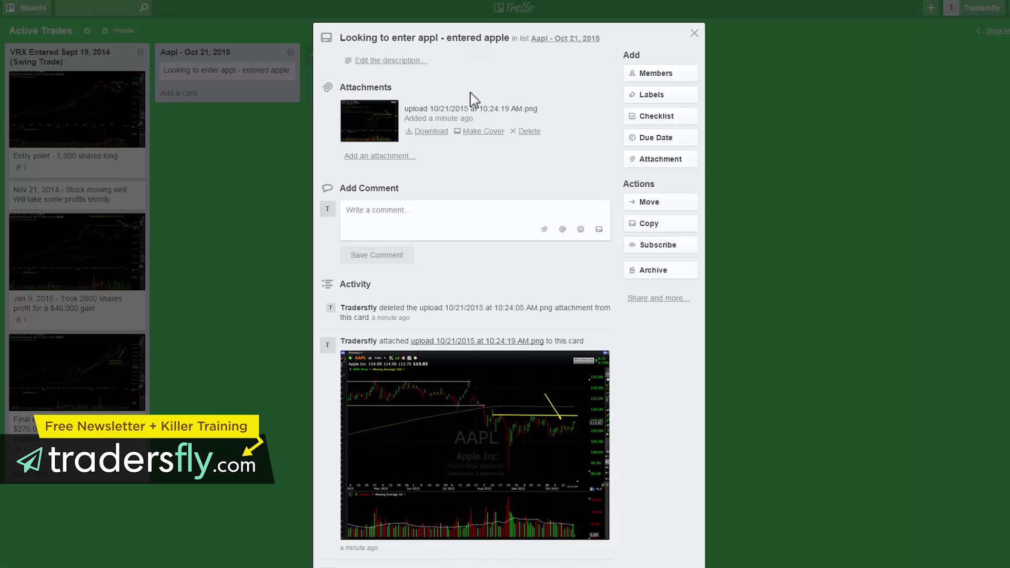
Preview the AAPL card's chart full size, reopen it to check the cover, then start another card.
click(368, 133)
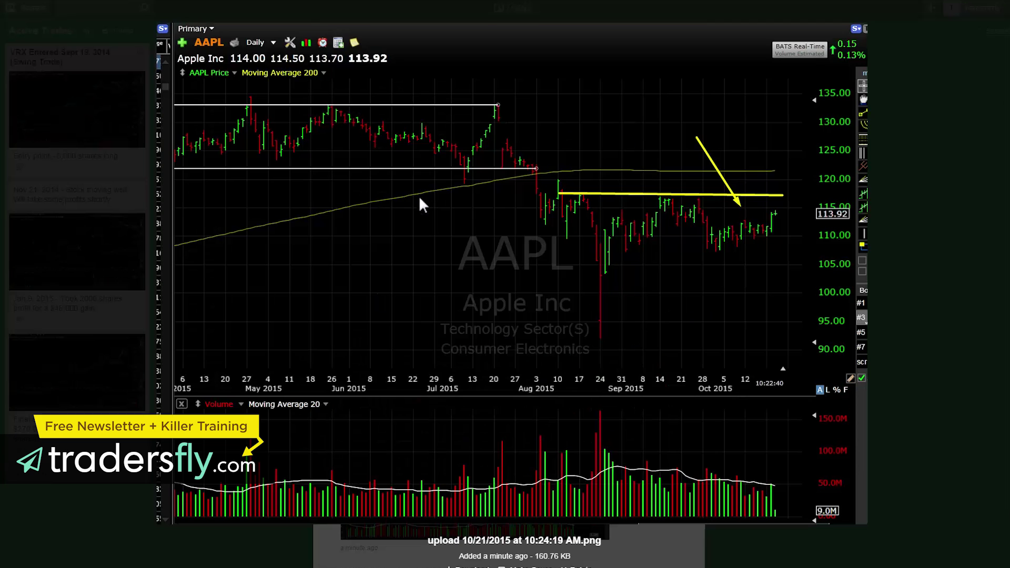
click(933, 266)
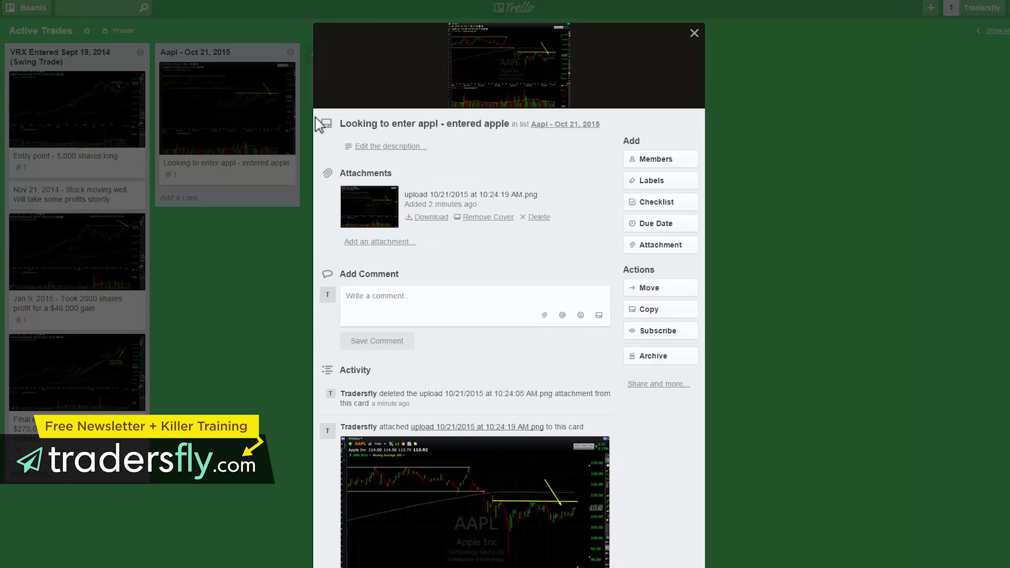
click(695, 35)
click(223, 117)
click(484, 74)
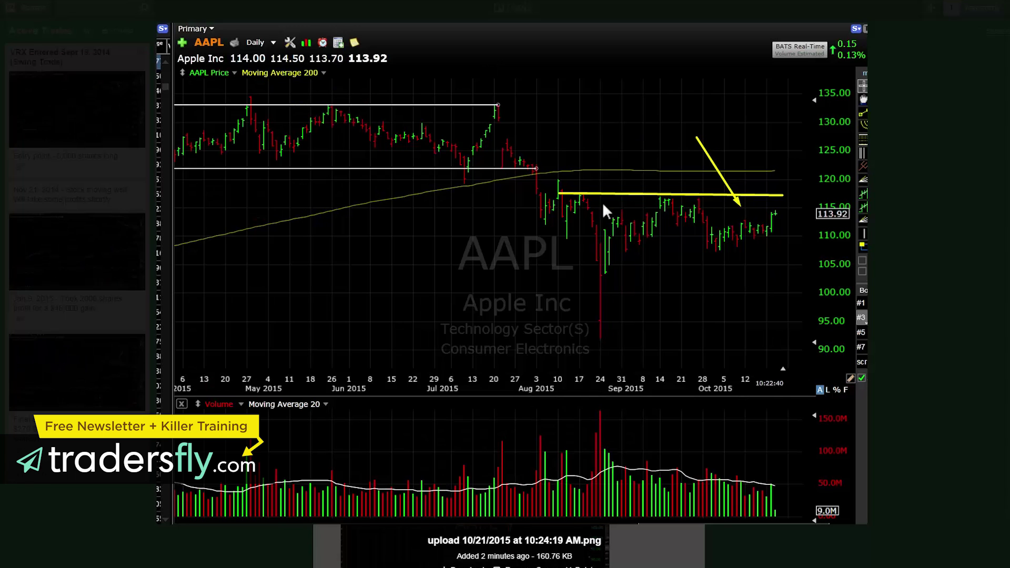
click(913, 199)
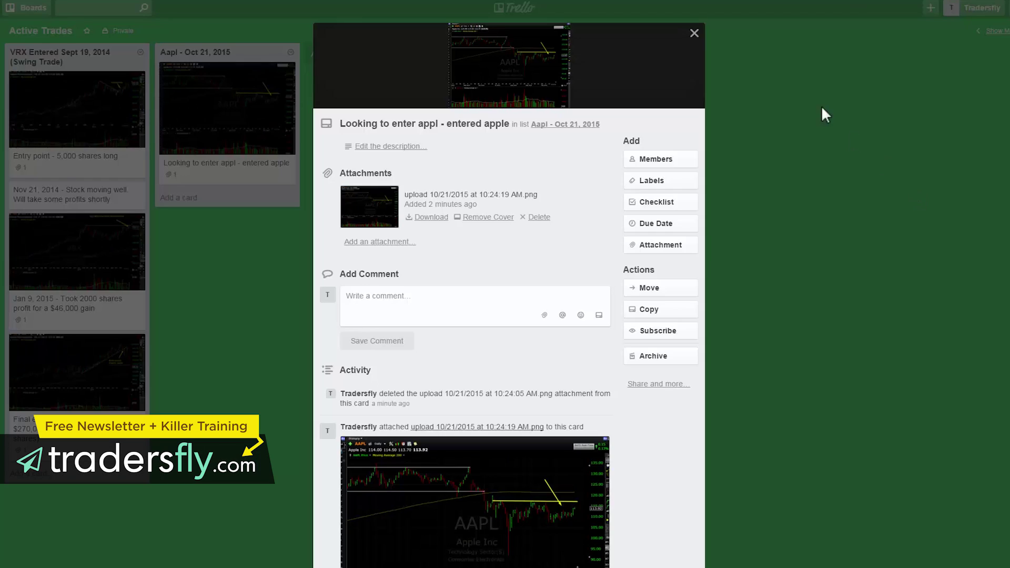
click(694, 33)
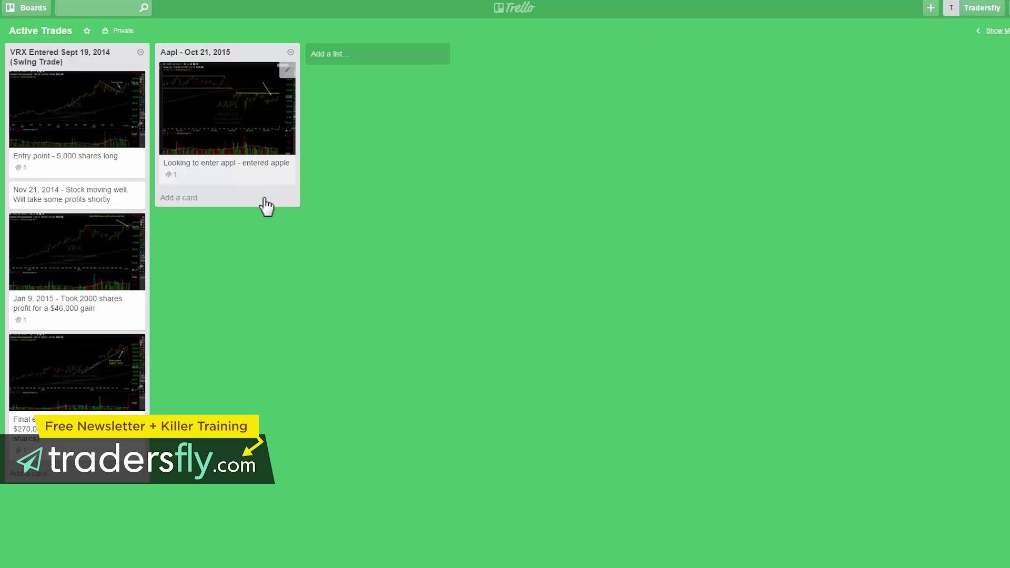
click(184, 202)
Add a card named 'Next', then view the CMG Daily Chart card's chart full size.
text(Next)
key(Return)
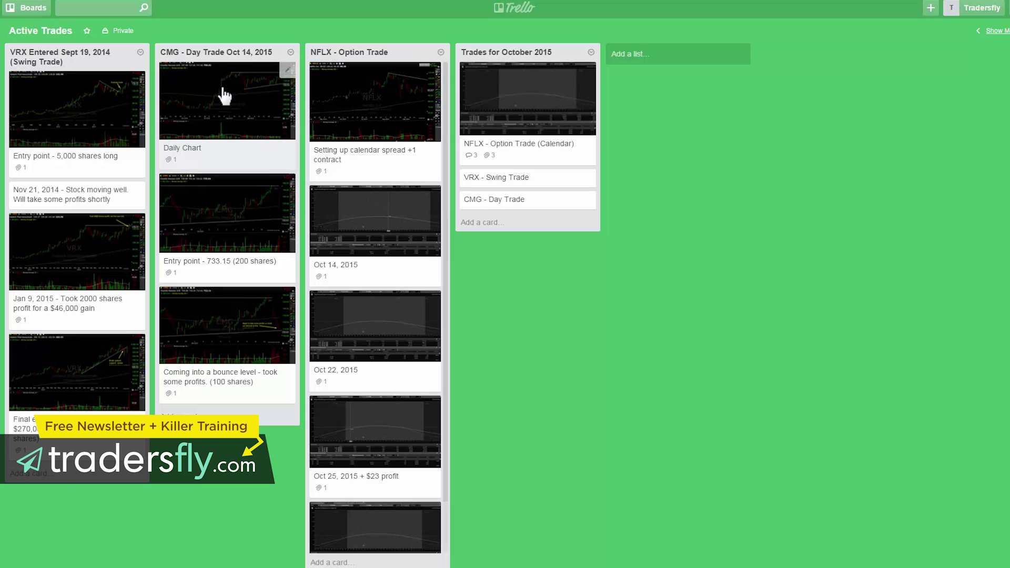
click(225, 96)
click(530, 90)
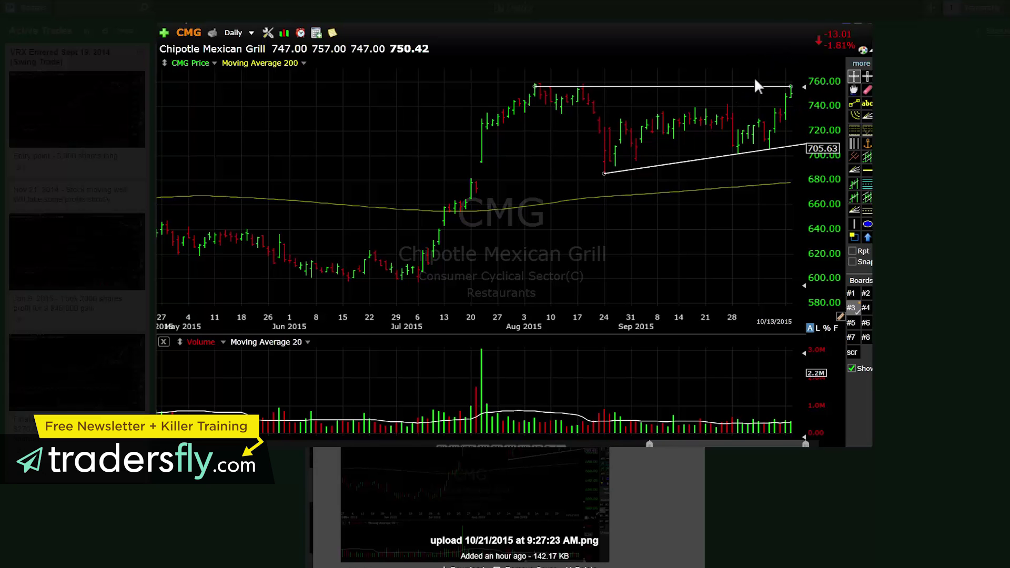
click(930, 80)
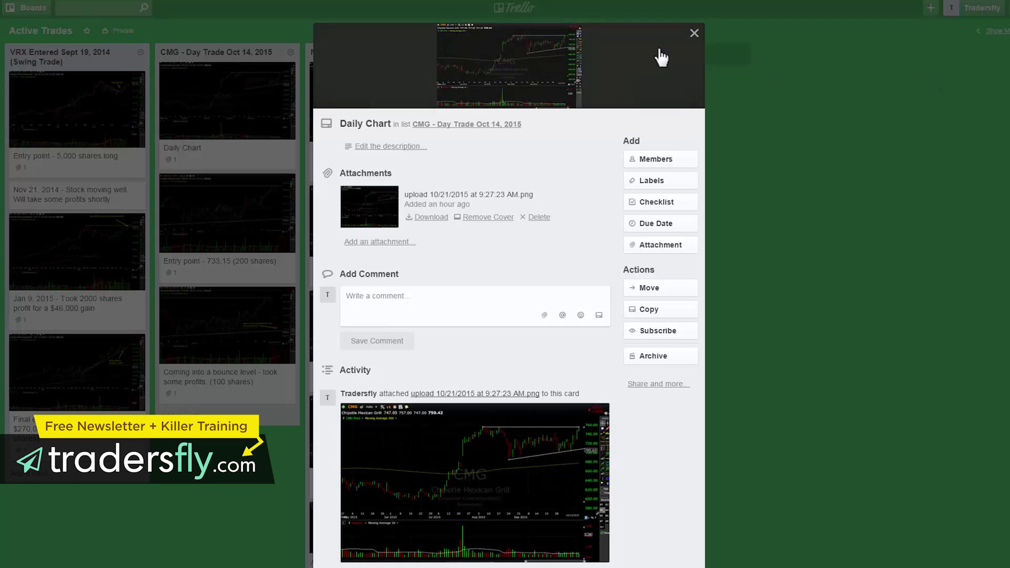
click(691, 32)
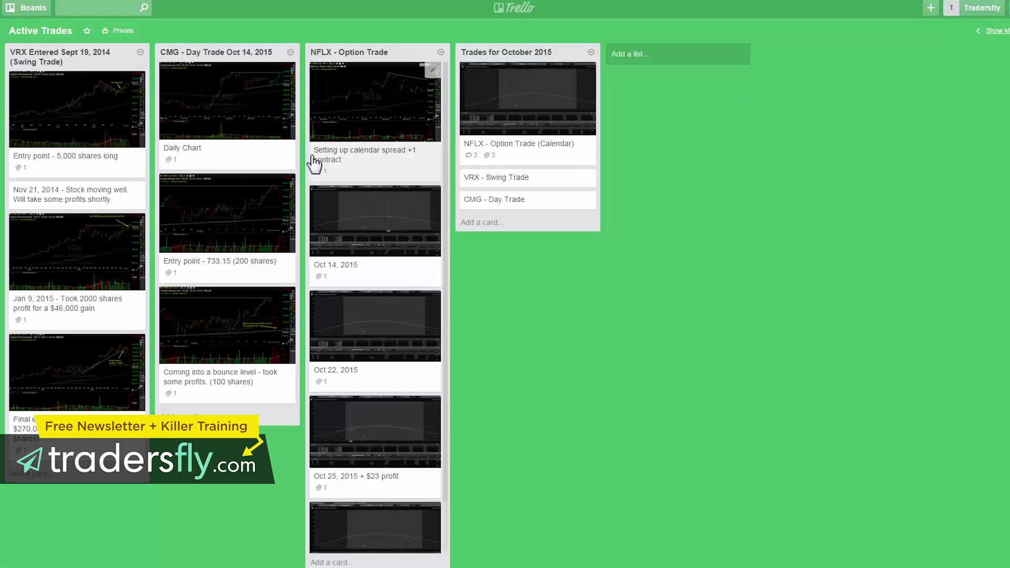
View the CMG Entry point - 733.15 (200 shares) and bounce-level cards' charts, then close them.
click(216, 219)
click(513, 84)
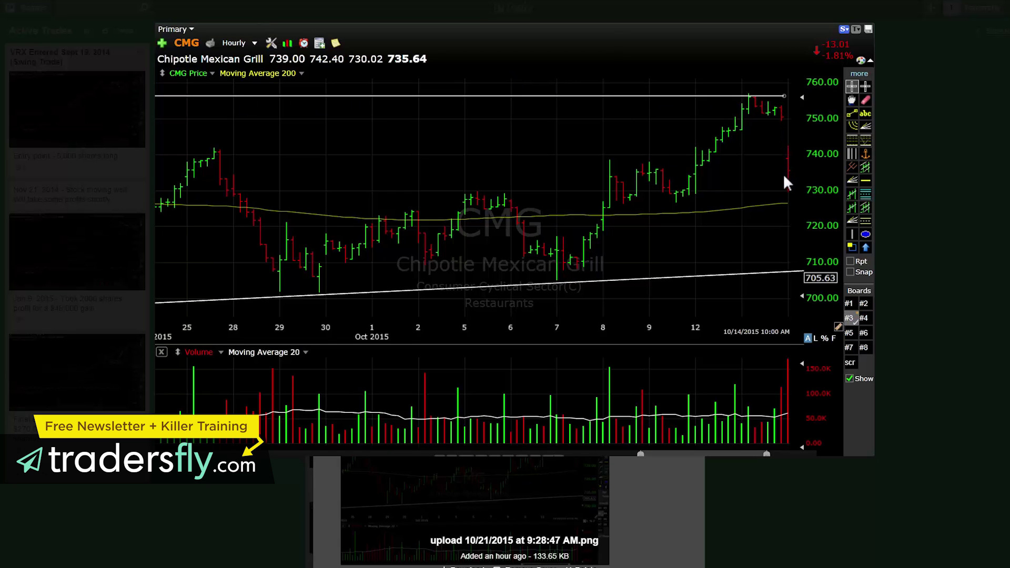
click(921, 72)
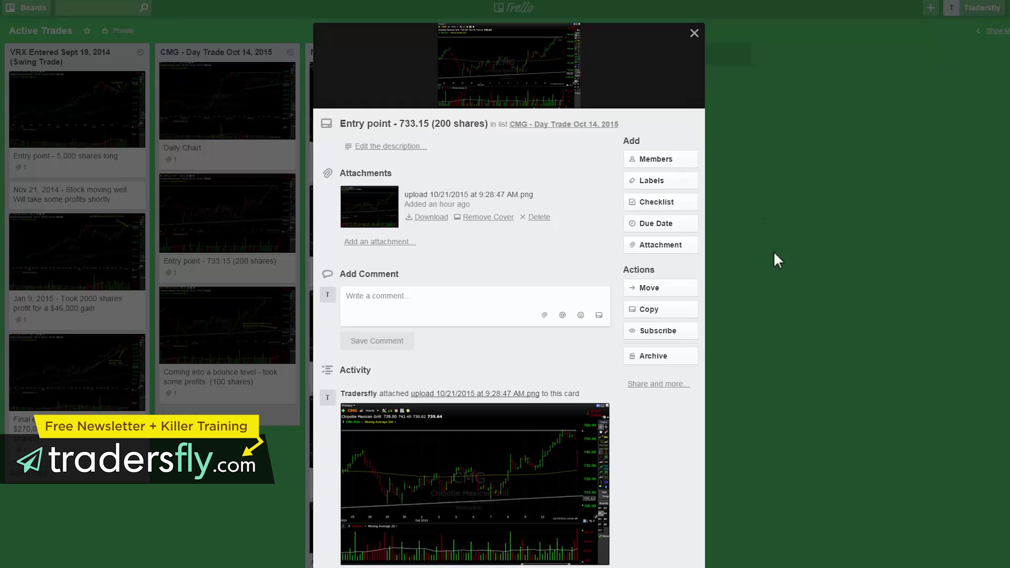
click(802, 254)
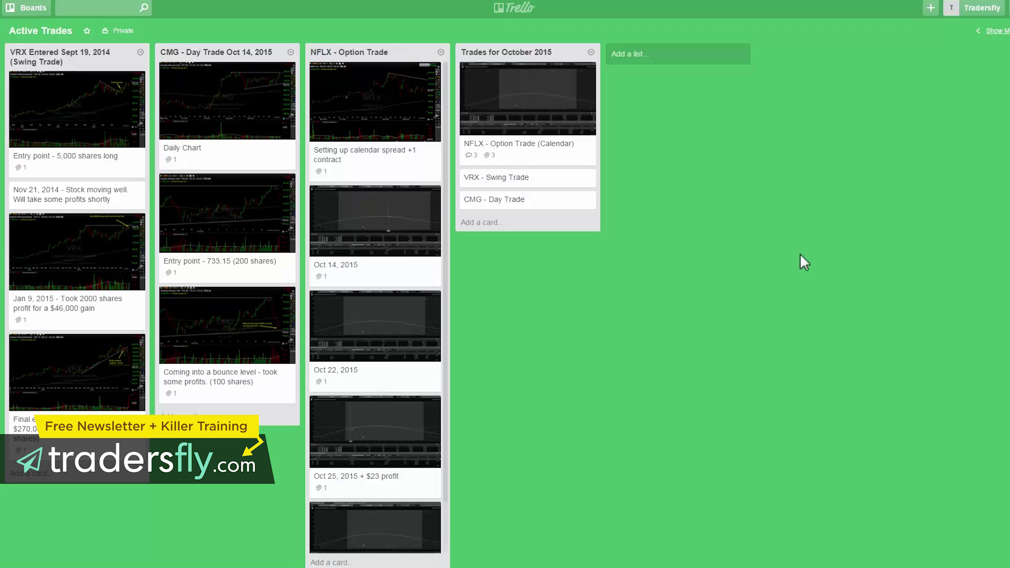
click(234, 318)
click(496, 81)
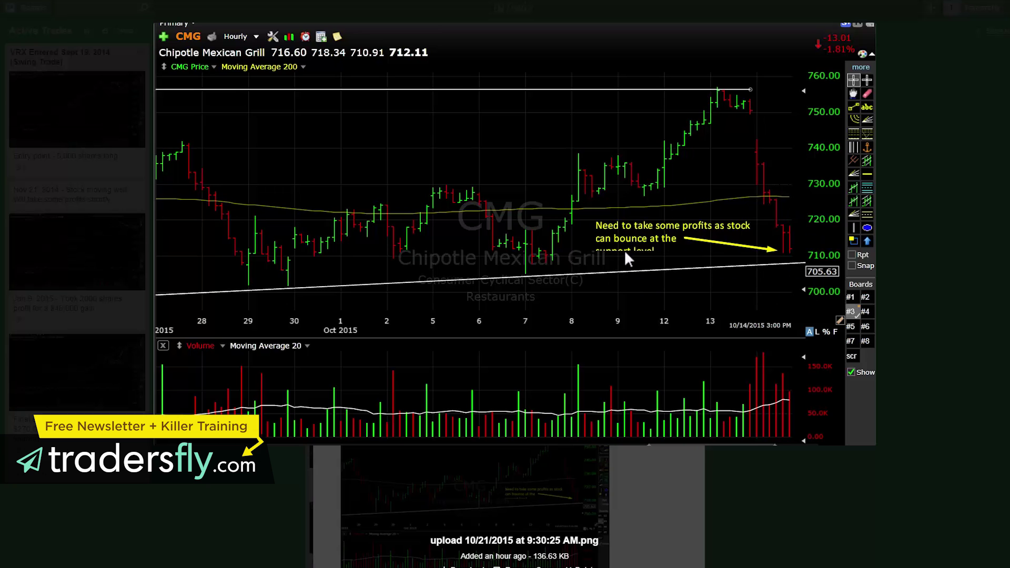
click(954, 171)
click(781, 100)
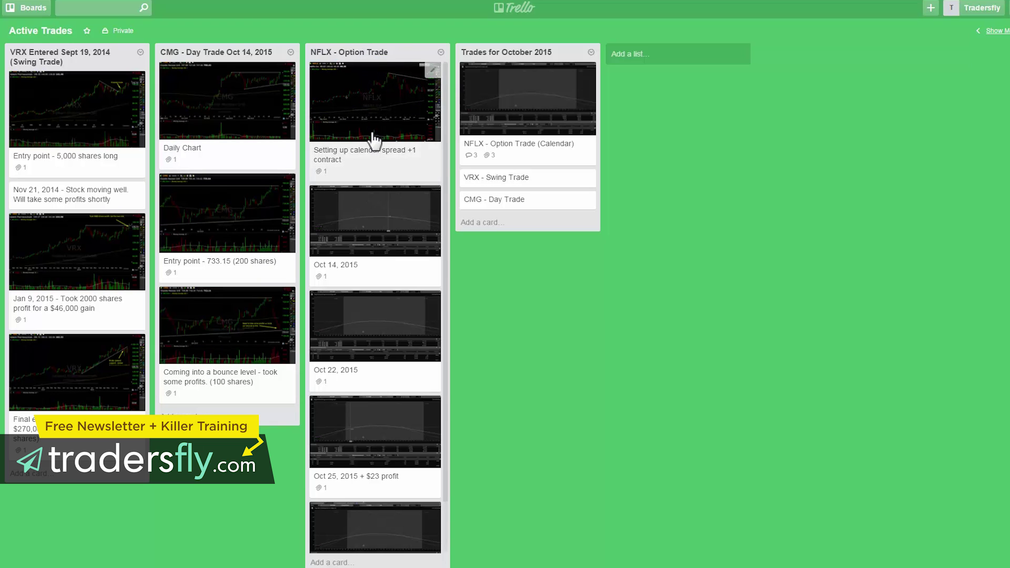
View the full-size charts on the calendar spread +1 contract card and the Oct 14, 2015 card.
click(356, 100)
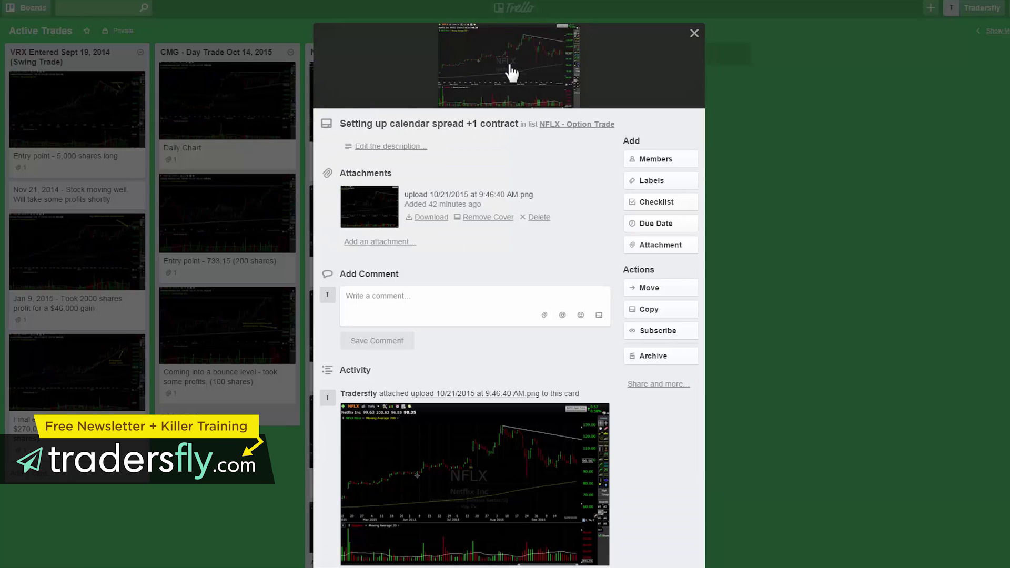
click(513, 74)
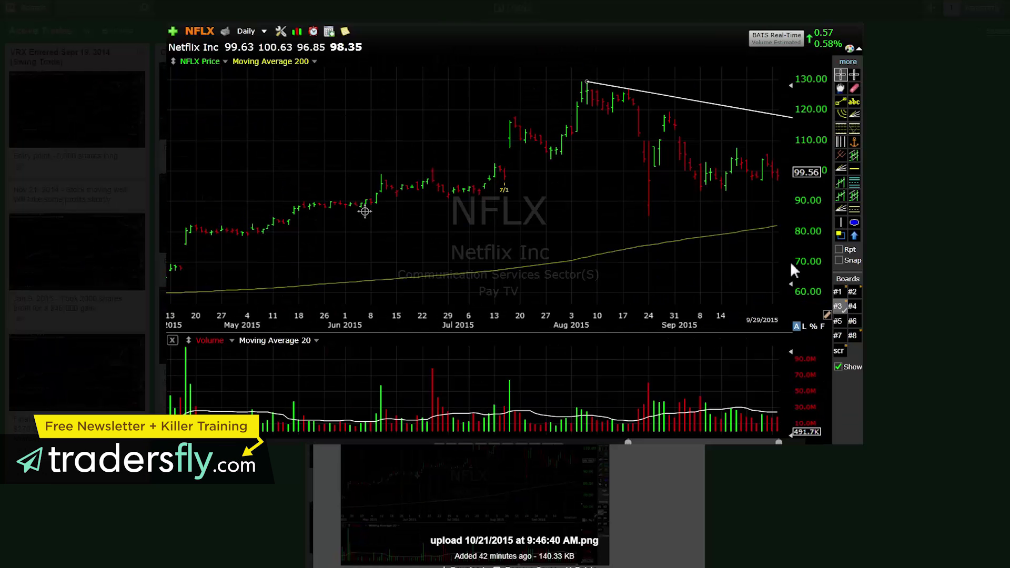
click(945, 194)
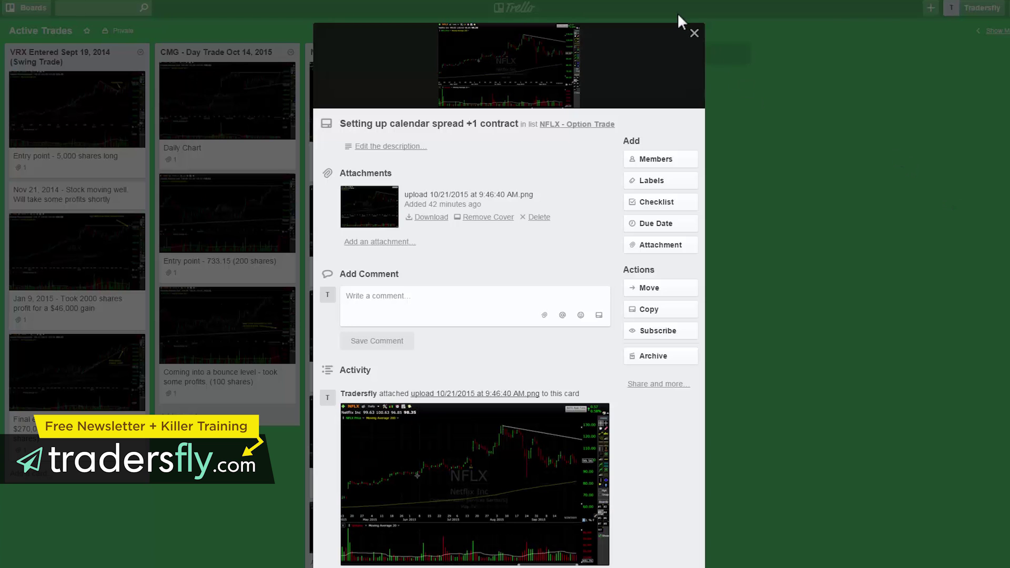
click(693, 32)
click(377, 231)
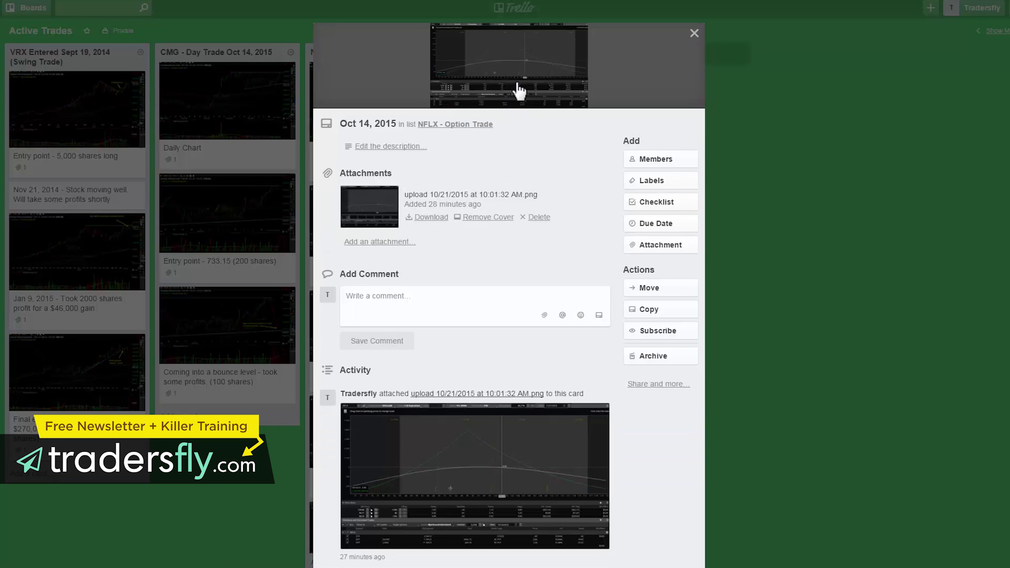
click(519, 80)
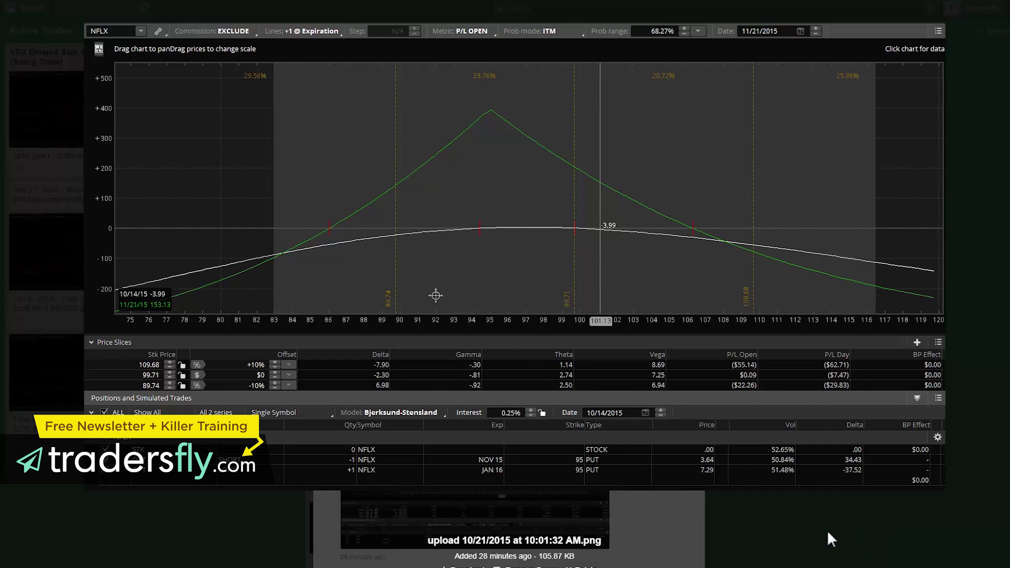
key(Escape)
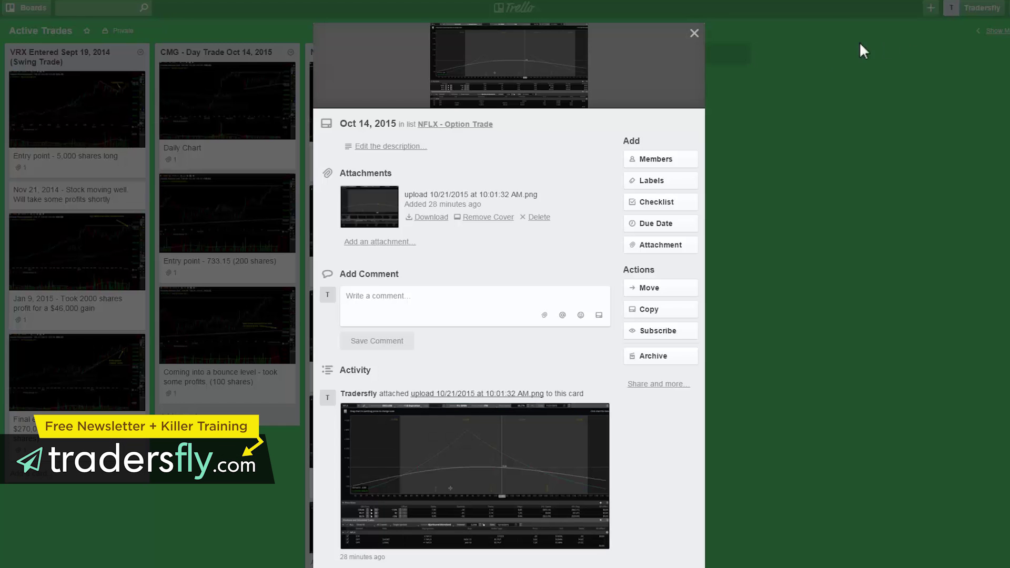
click(691, 34)
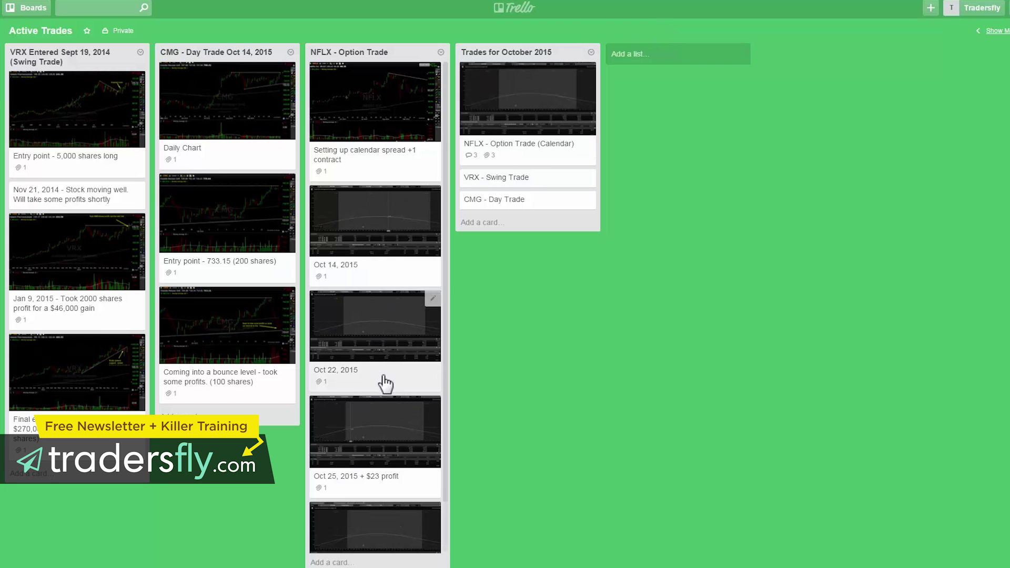
View the full-size charts on the Oct 22, 2015 and Oct 27, 2015 + $32 profit cards.
scroll(376, 296, down, 1)
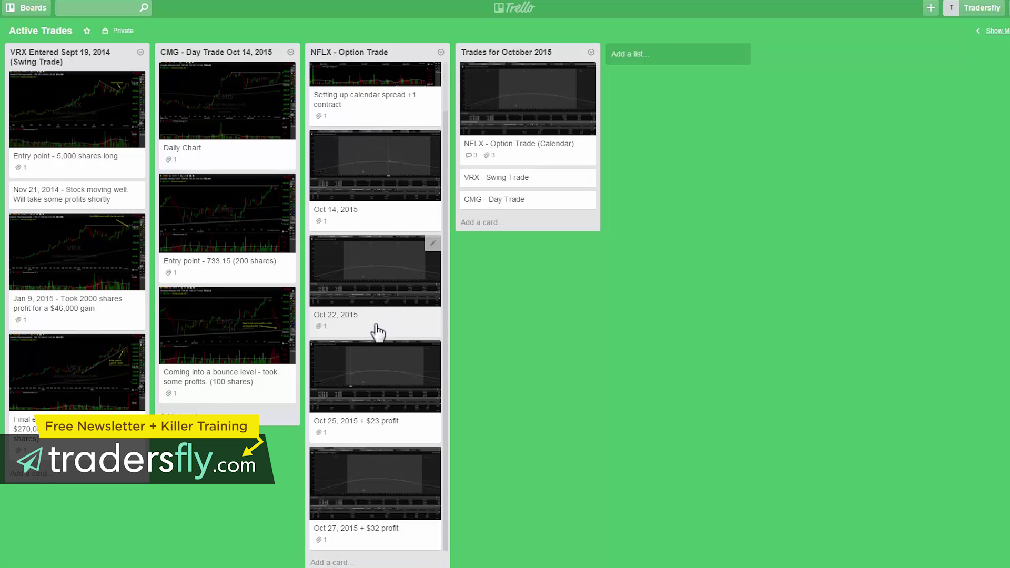
click(362, 269)
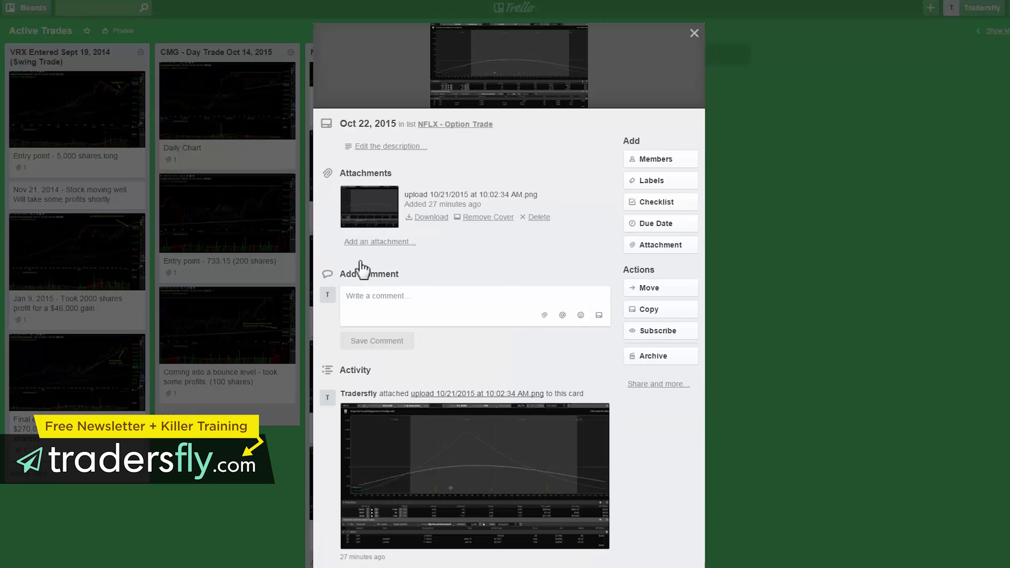
click(497, 72)
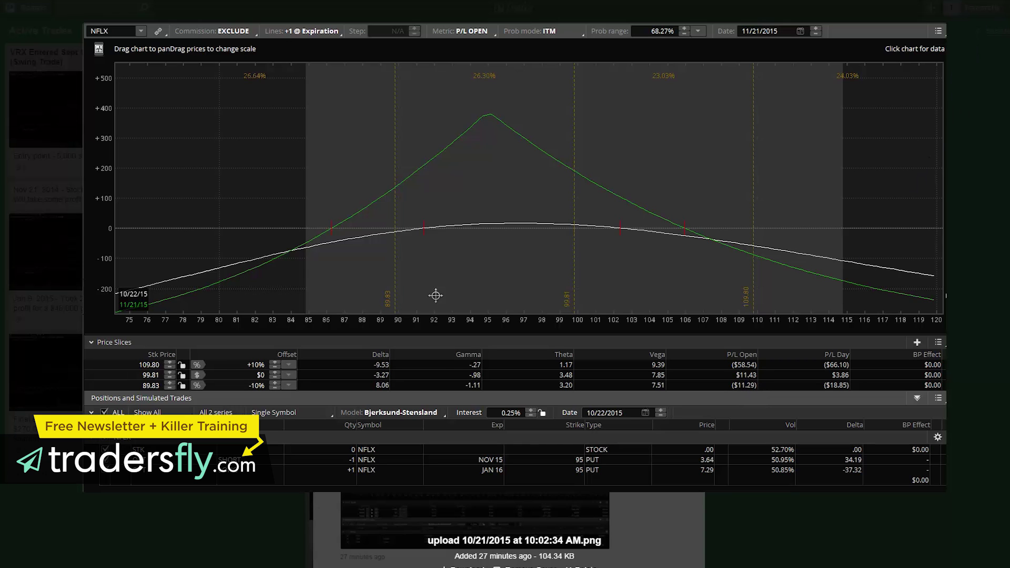
click(942, 84)
click(699, 41)
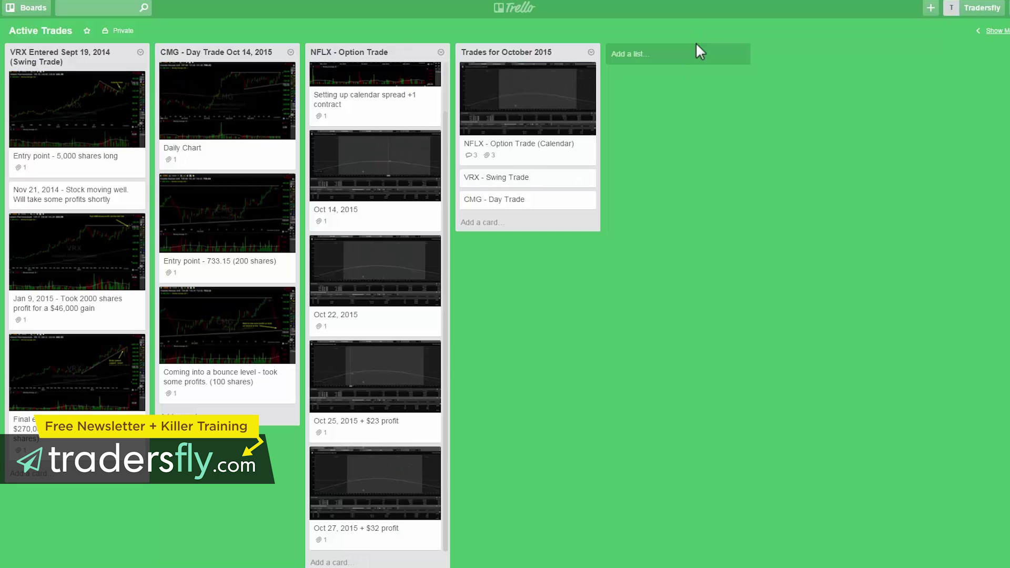
click(372, 480)
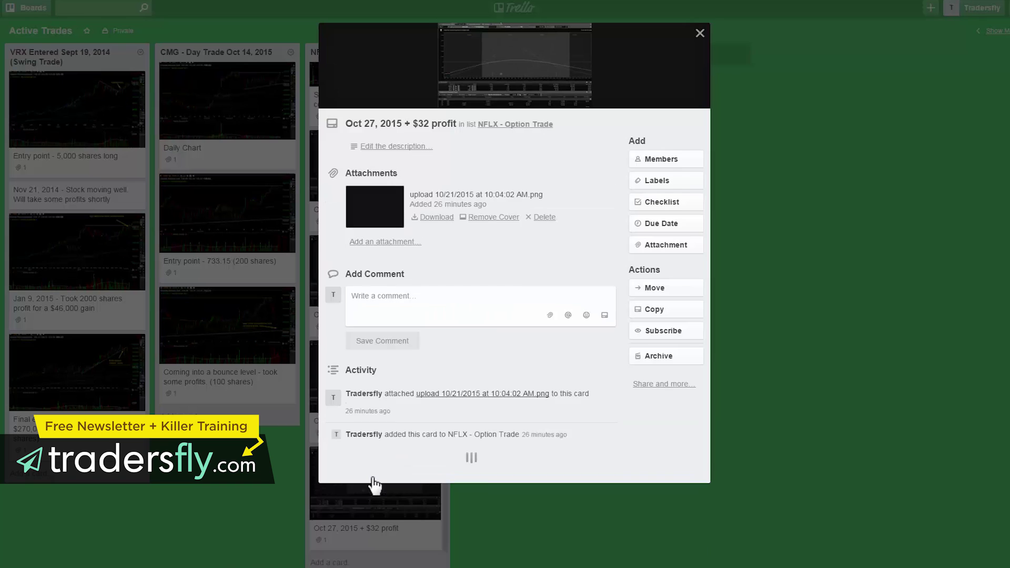
click(542, 57)
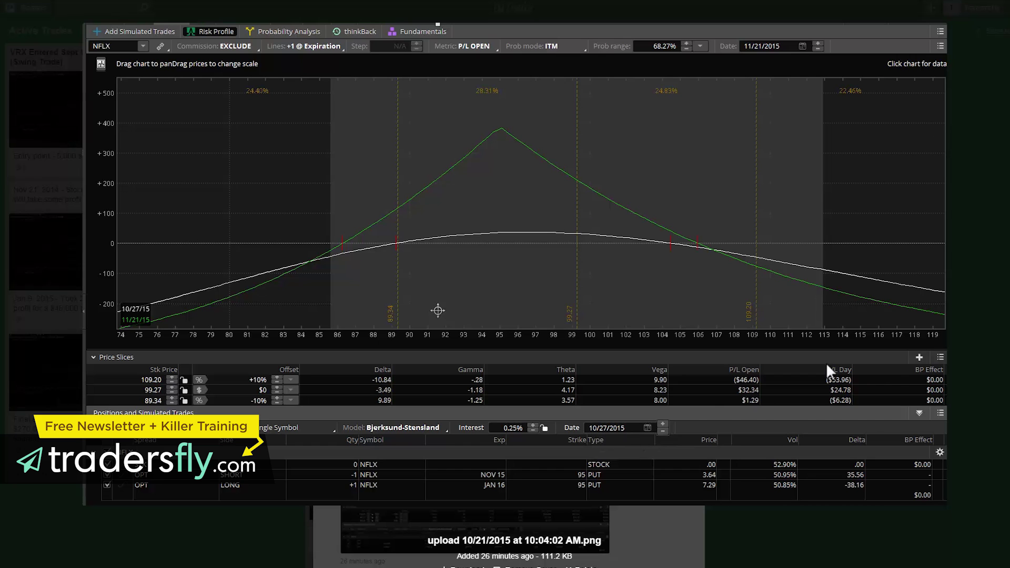
click(971, 58)
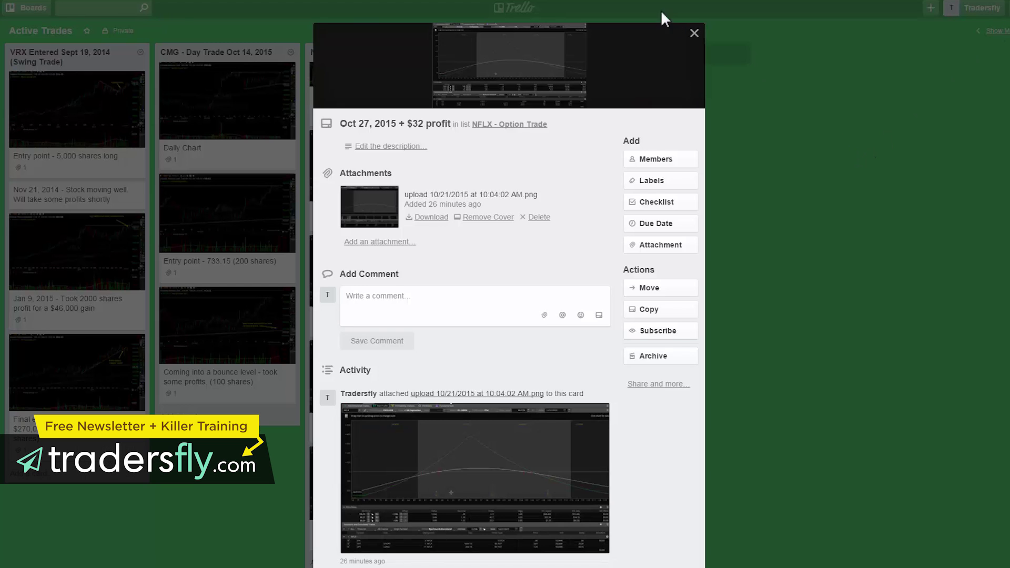
click(694, 34)
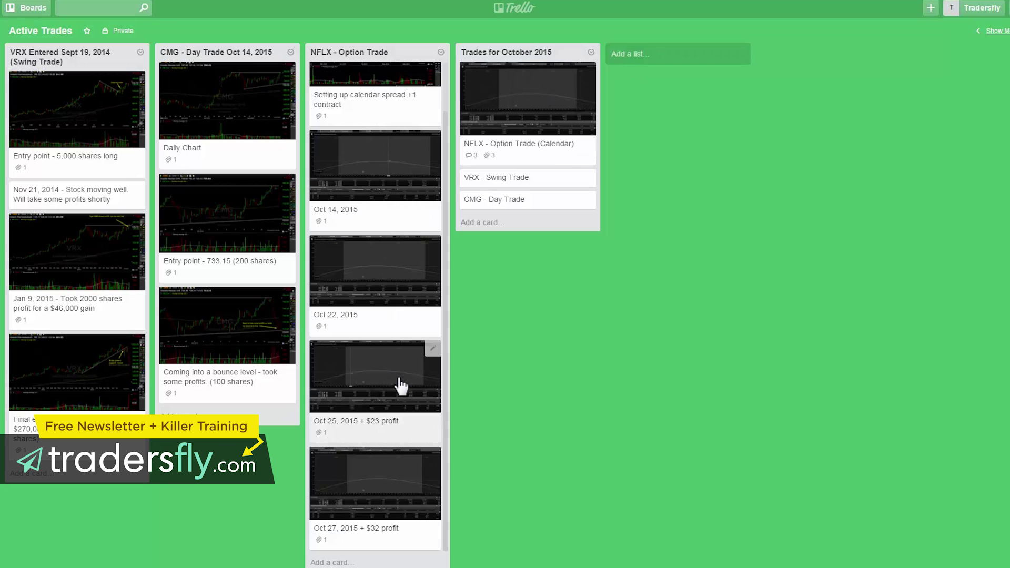
Move the NFLX Calendar card below VRX - Swing Trade and add lists Success, Failed and Scratch.
scroll(399, 384, up, 1)
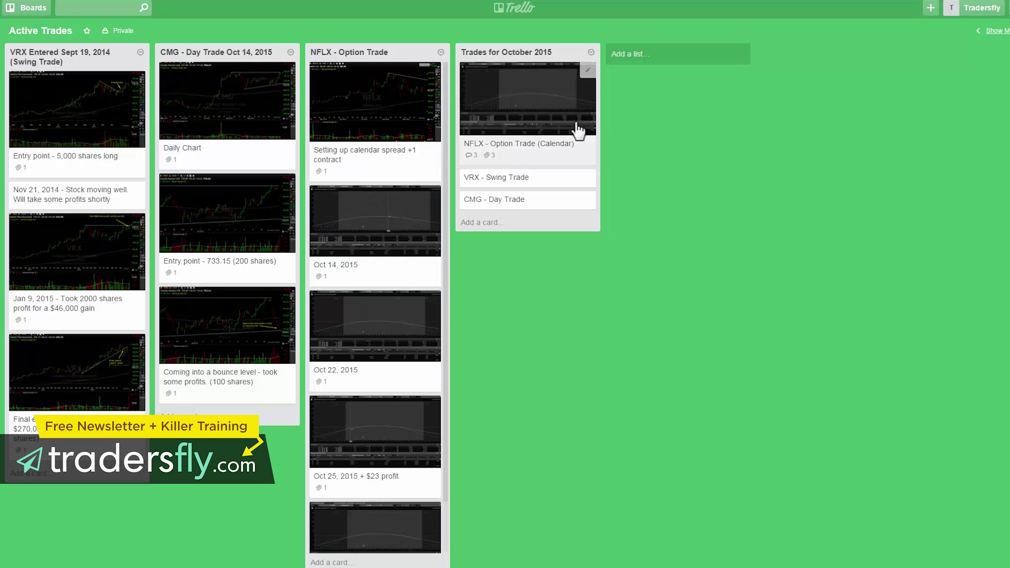
drag(520, 120, 534, 91)
click(632, 54)
text(Success)
key(Return)
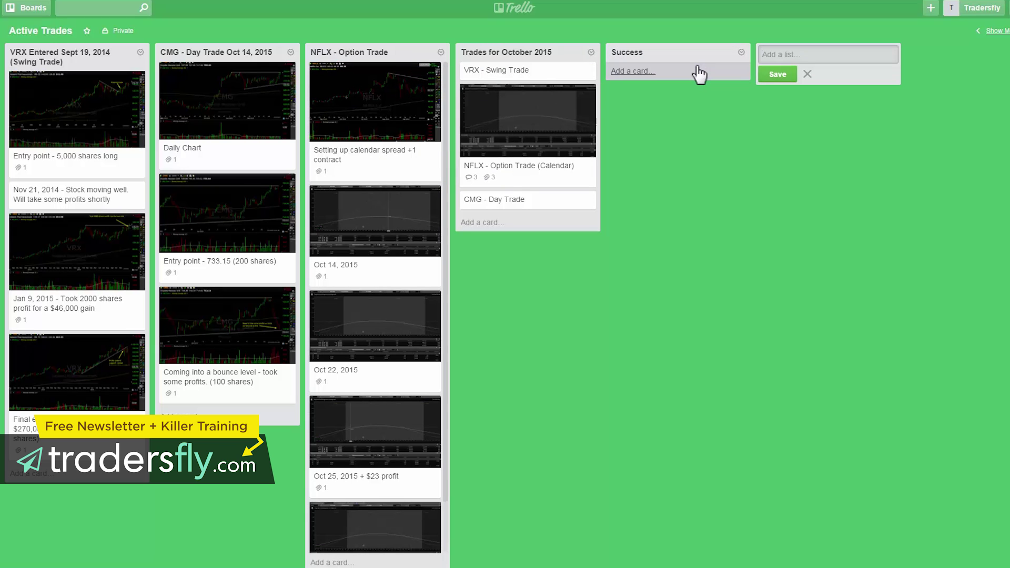
text(Failed)
key(Return)
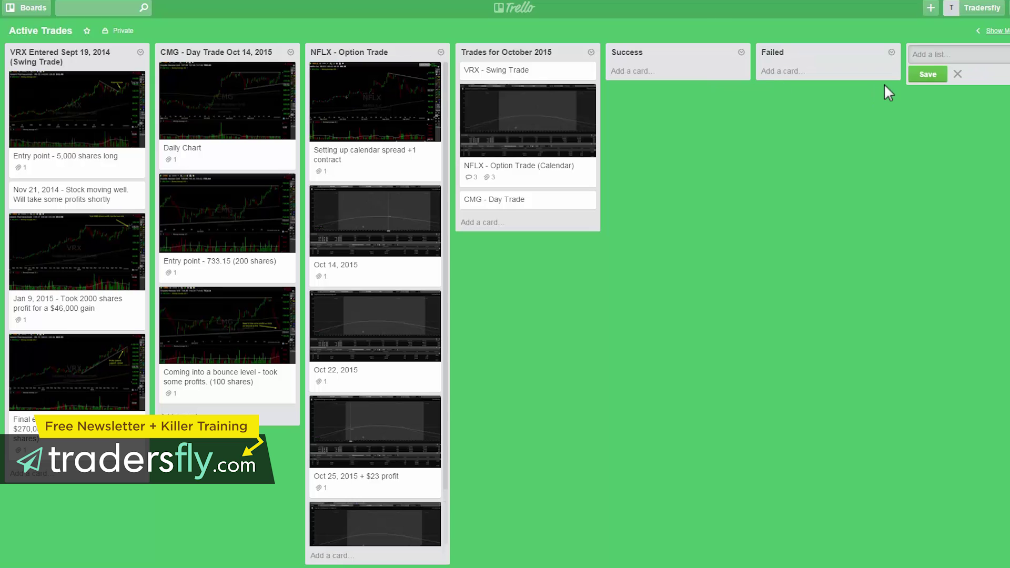
text(Scratch)
key(Return)
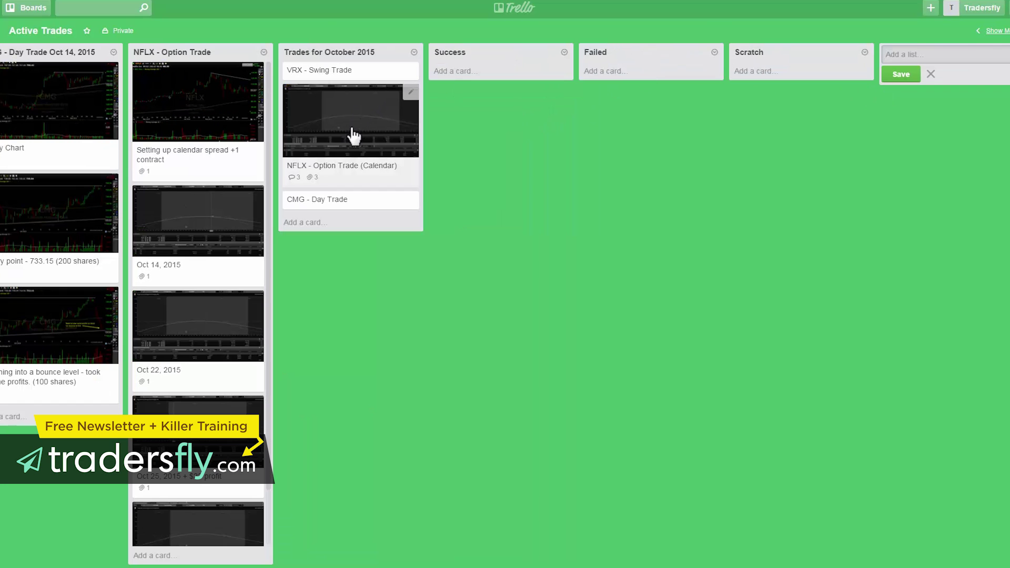
Try the NFLX Calendar card in Success, then return it atop the October trades list.
drag(352, 136, 483, 113)
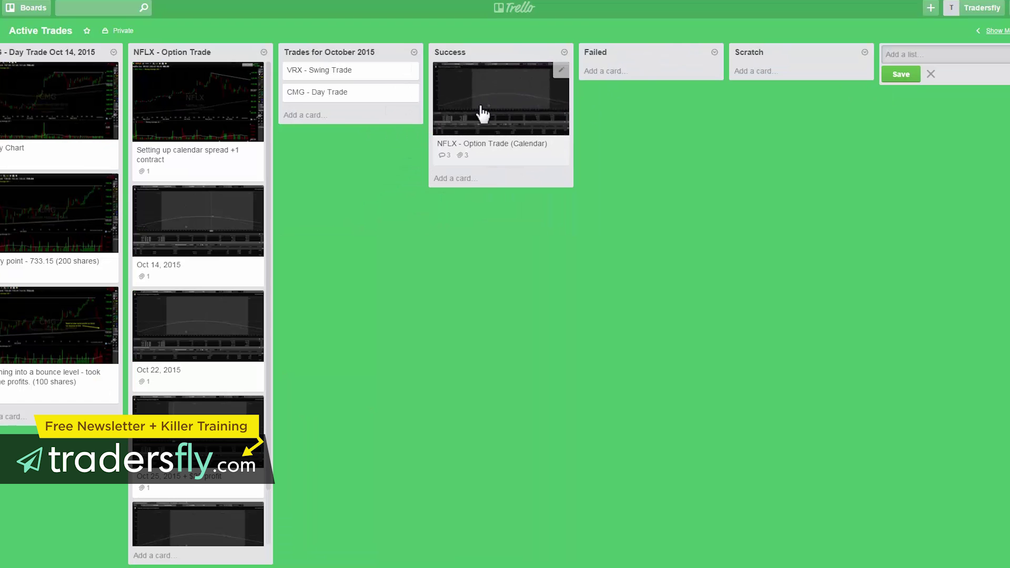
click(482, 112)
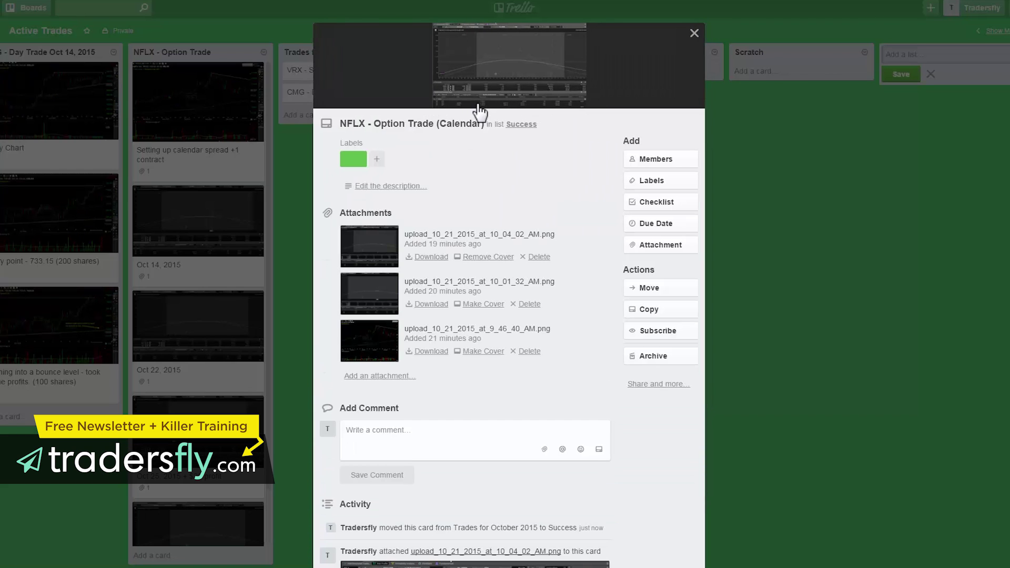
click(696, 34)
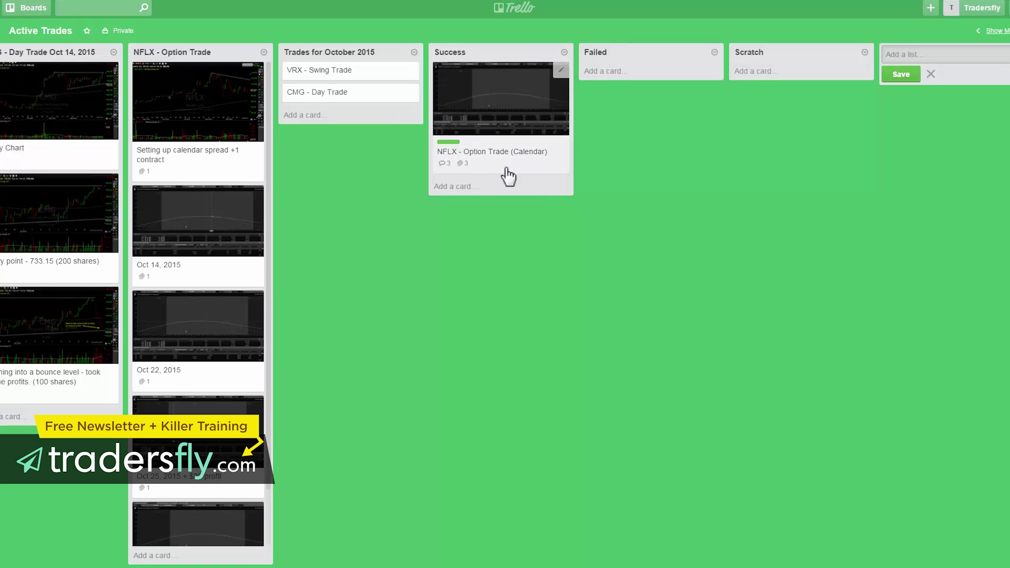
drag(497, 111, 340, 112)
click(340, 100)
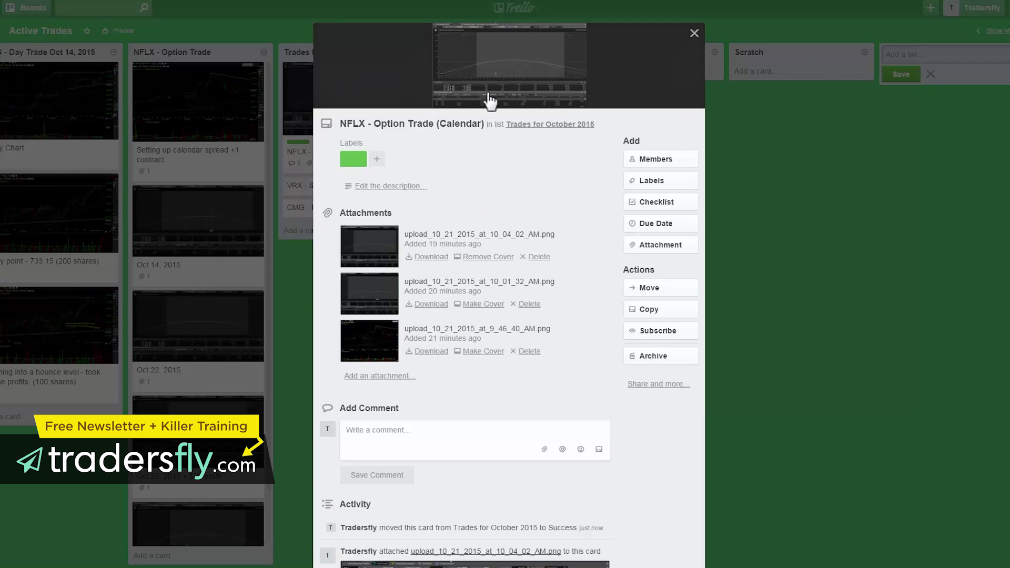
scroll(508, 202, down, 1)
scroll(505, 203, down, 4)
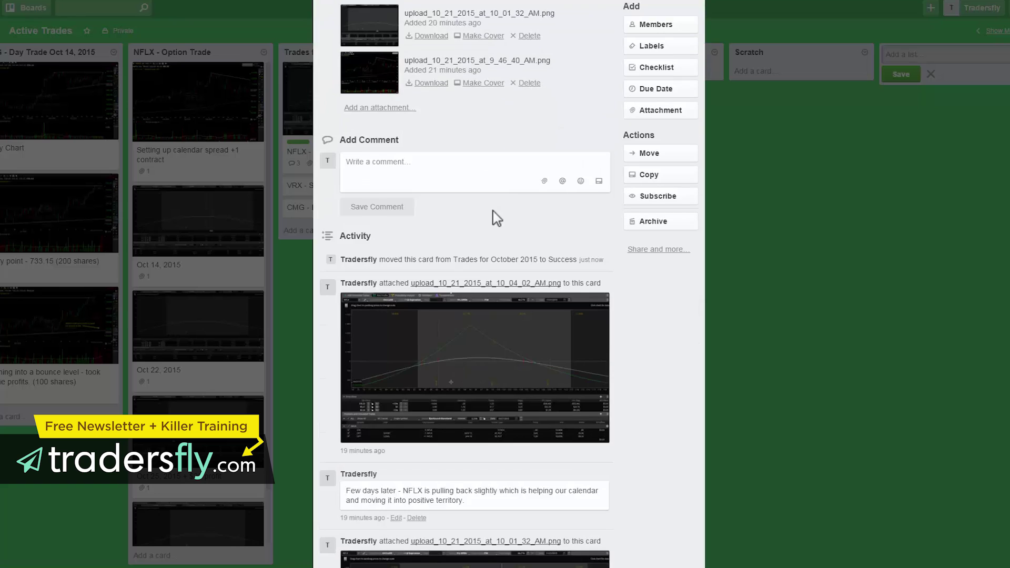
scroll(492, 216, down, 1)
scroll(468, 297, down, 10)
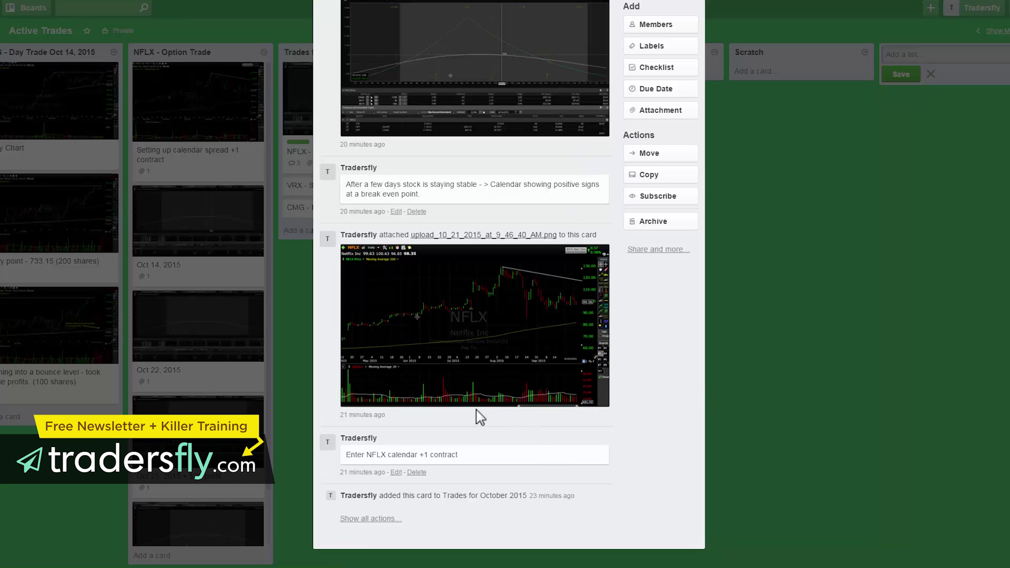
click(481, 329)
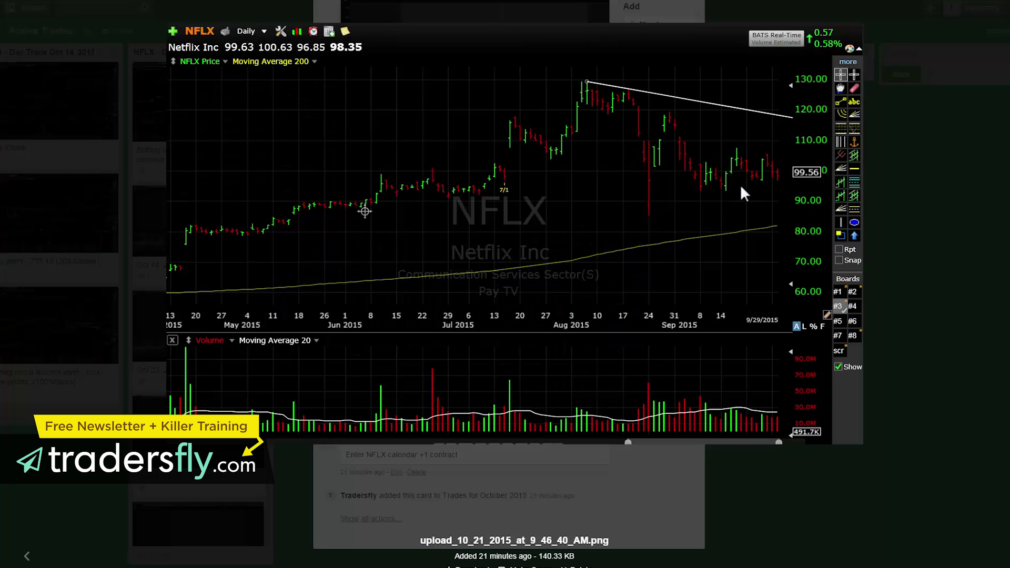
click(917, 210)
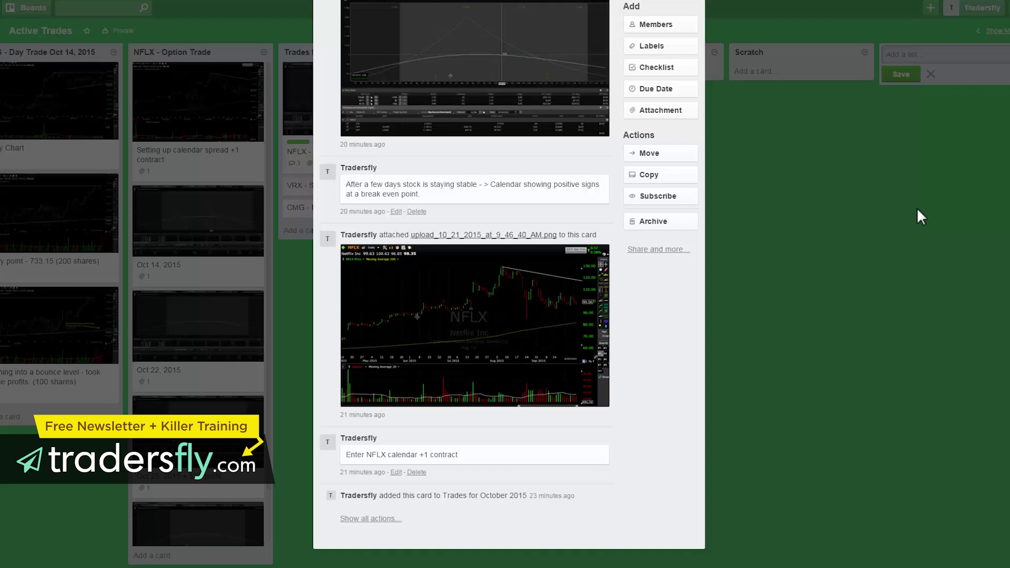
scroll(487, 310, up, 2)
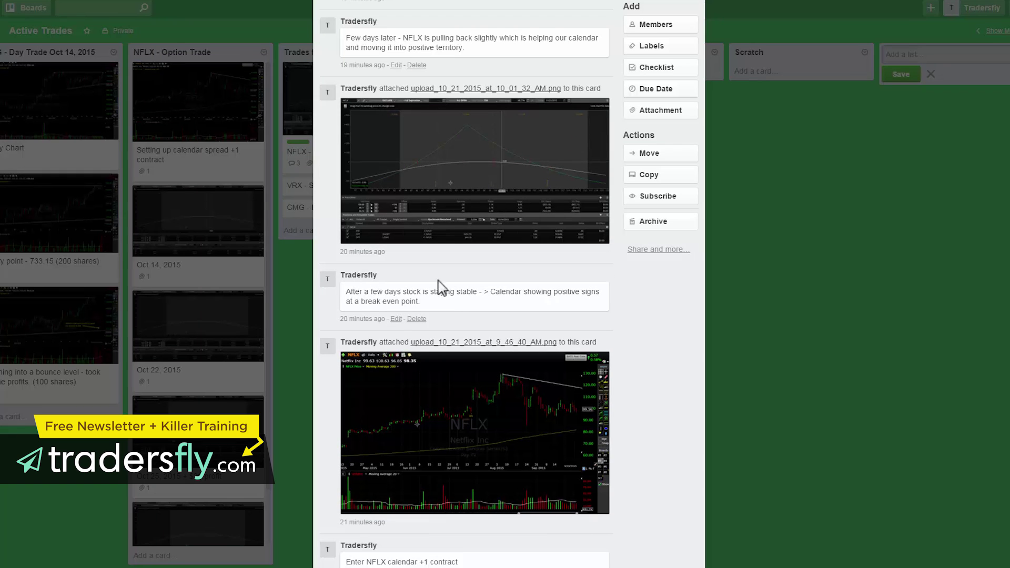
click(444, 168)
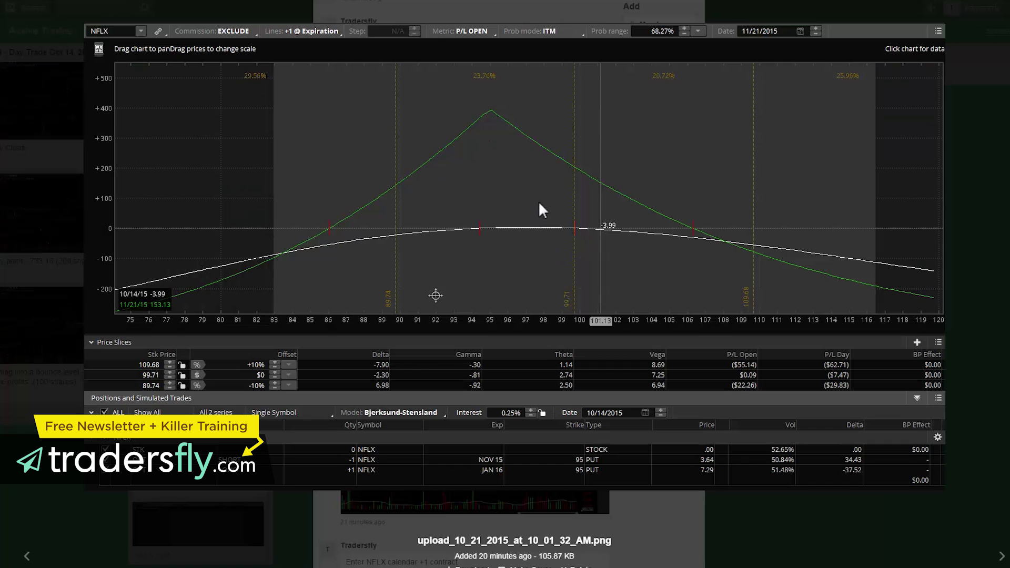
click(797, 519)
scroll(517, 315, up, 2)
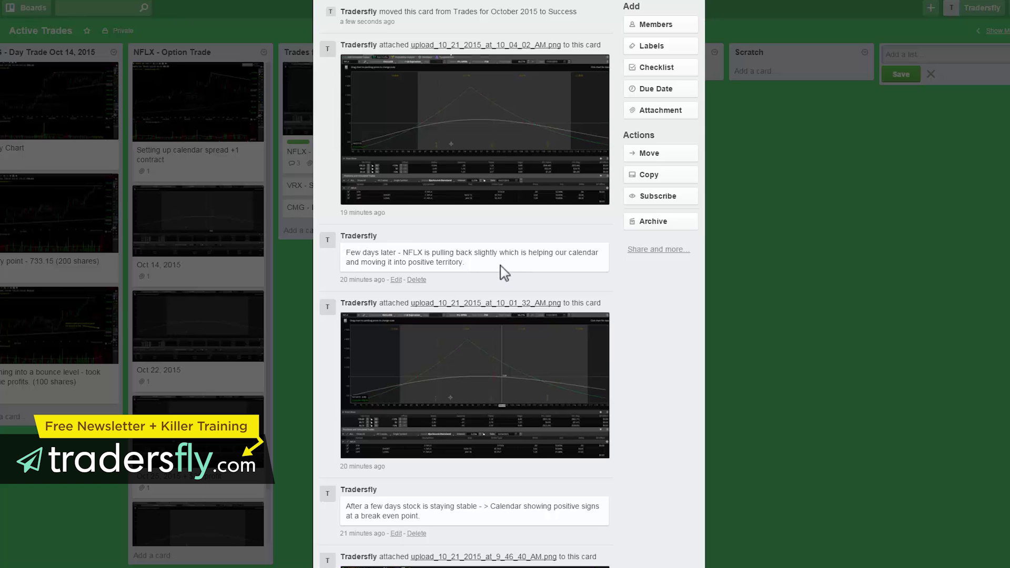
scroll(507, 271, up, 2)
click(474, 225)
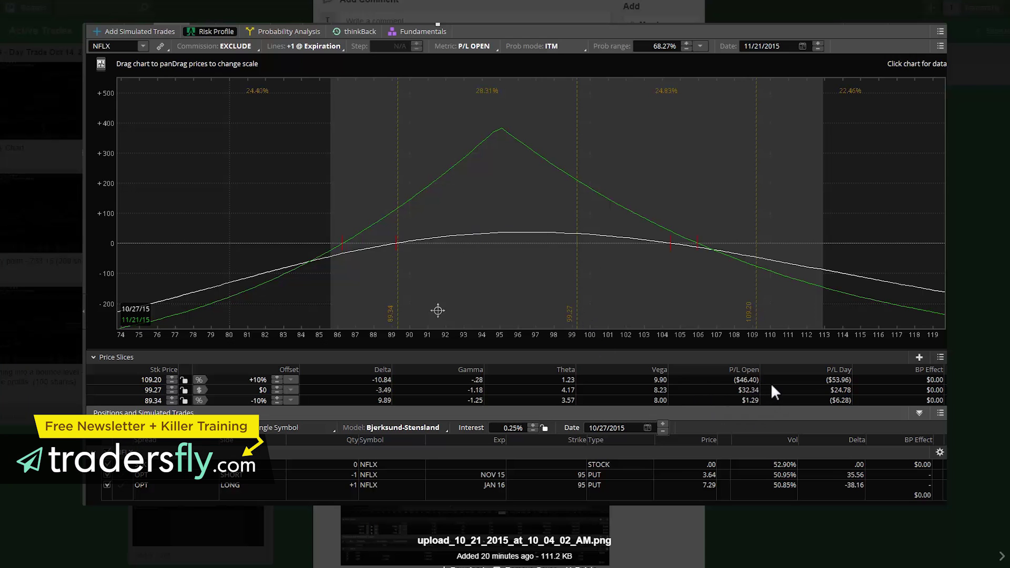
click(974, 298)
scroll(411, 271, up, 4)
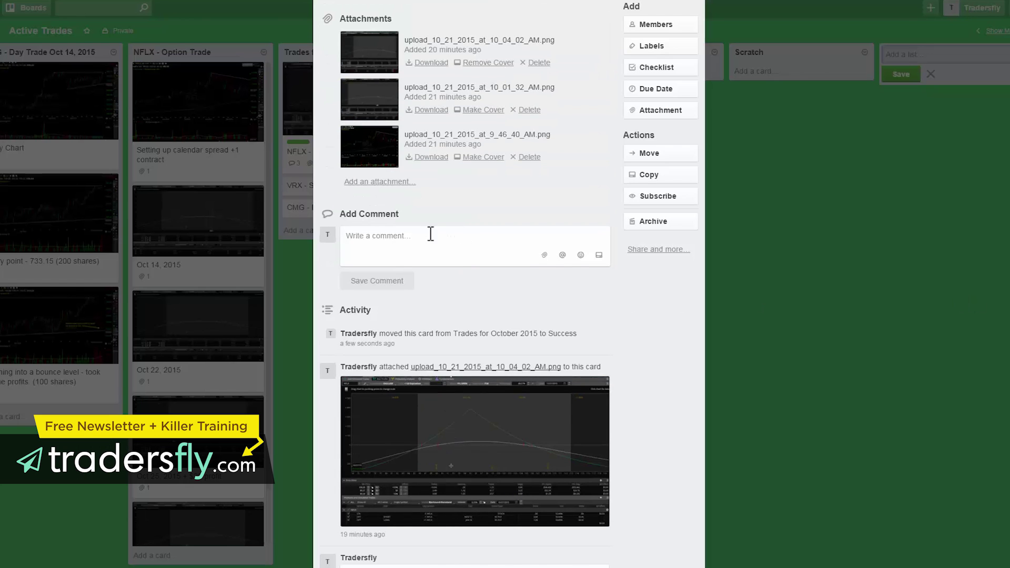
Open the VRX - Swing Trade card and post the comment 'Add your comment'.
click(895, 290)
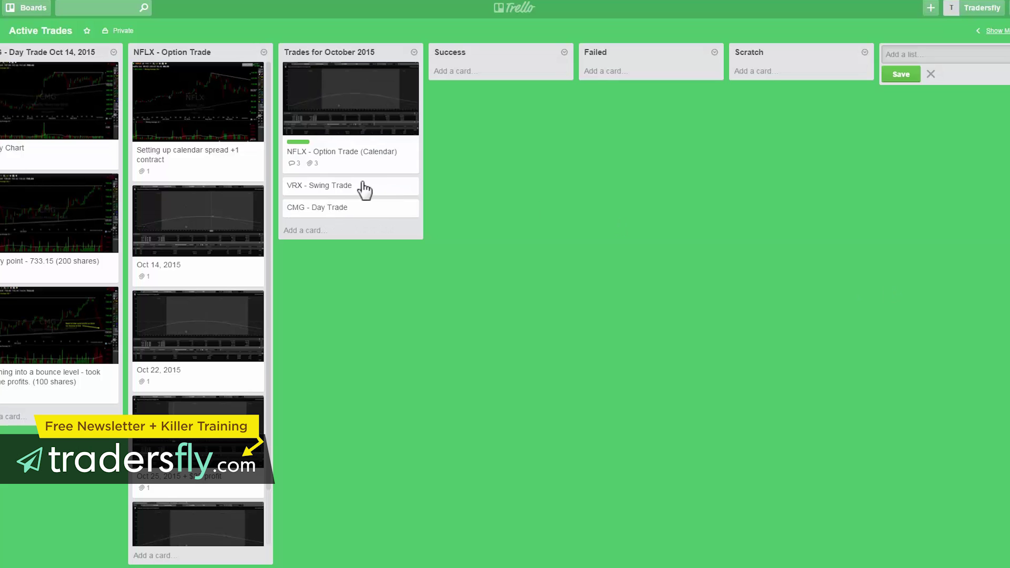
click(326, 185)
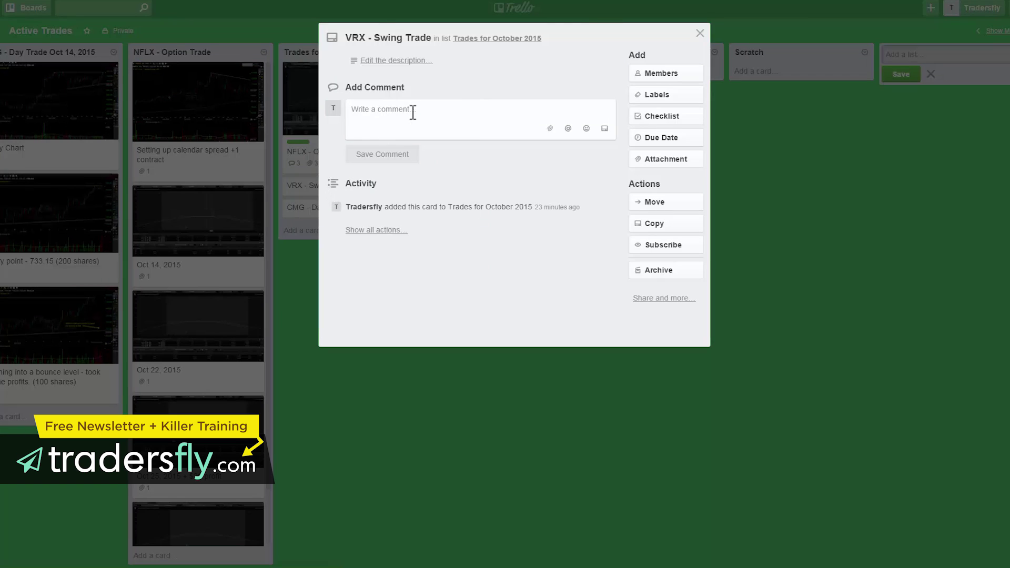
text(A)
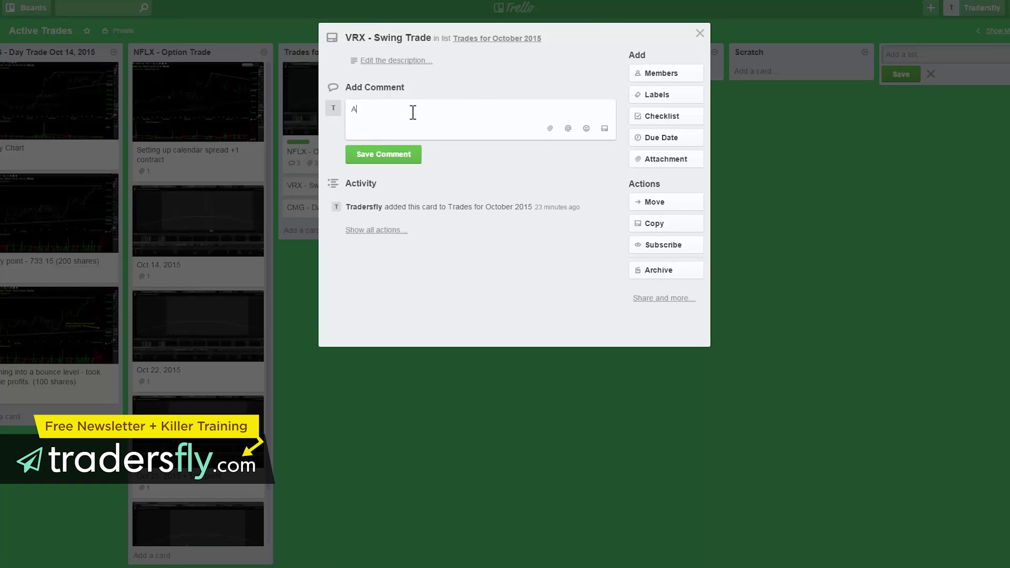
text(dd your comment)
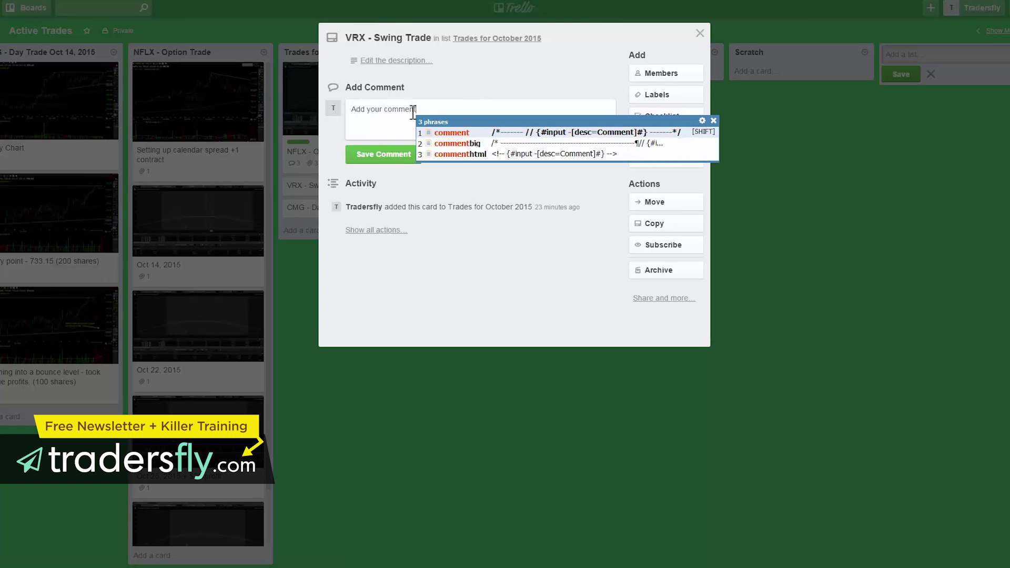
key(Return)
click(382, 167)
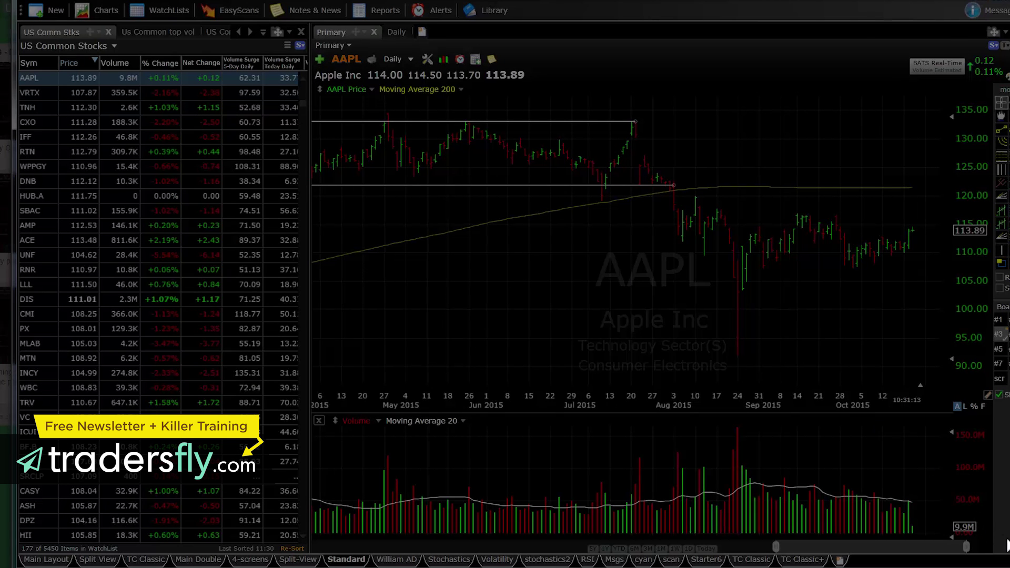
Select the AAPL daily chart panel in TC2000 with LightShot to capture a screenshot.
click(309, 50)
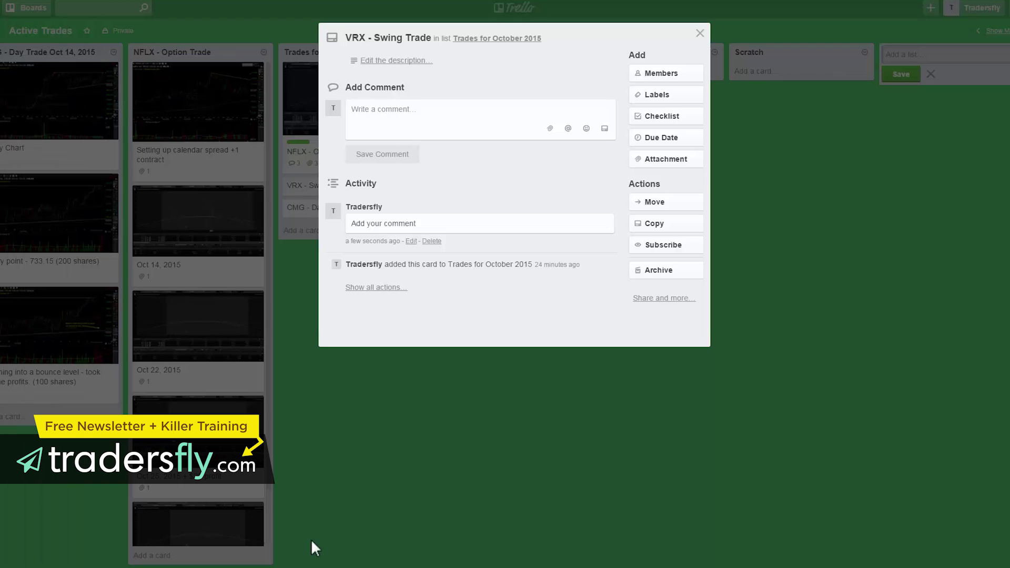
Post a second comment, 'Add another comment', on the VRX - Swing Trade card.
click(399, 122)
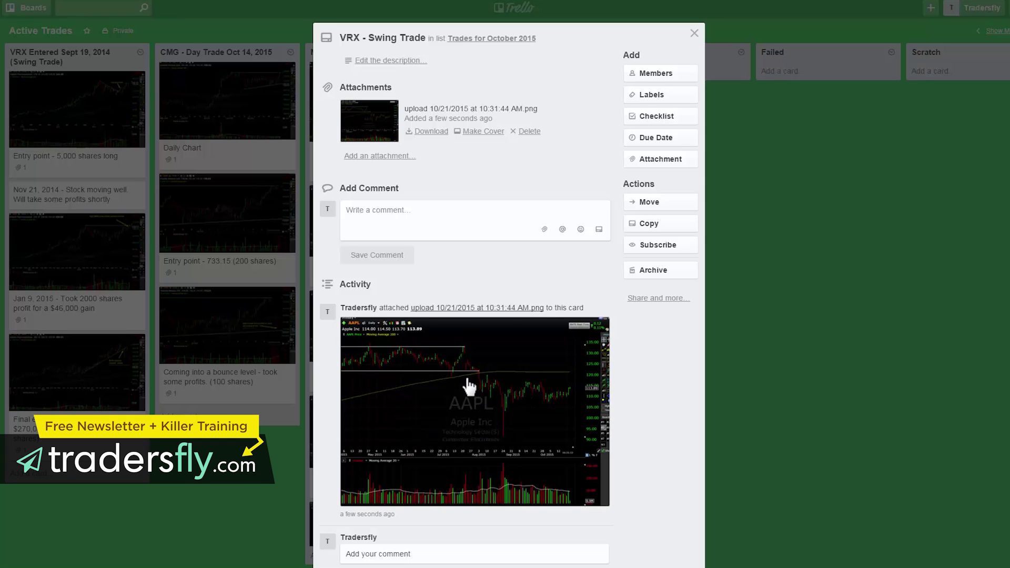
scroll(460, 411, down, 2)
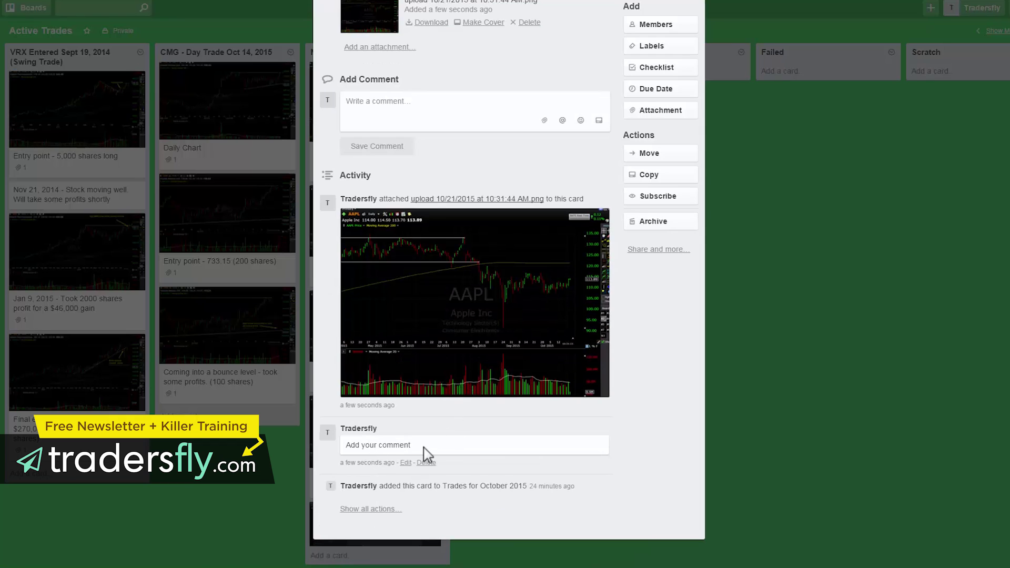
text(Add )
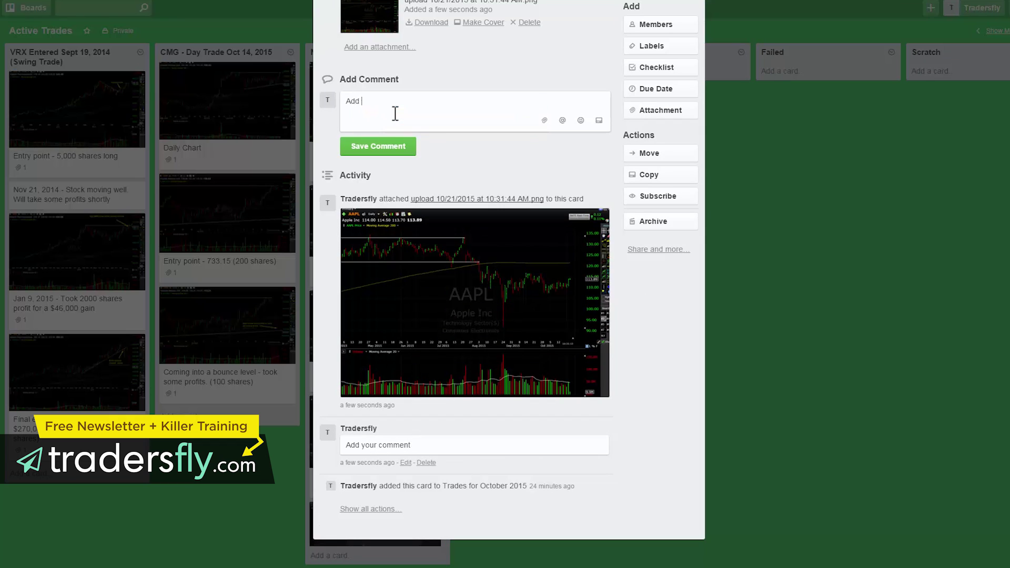
text(another comment)
key(Return)
click(386, 157)
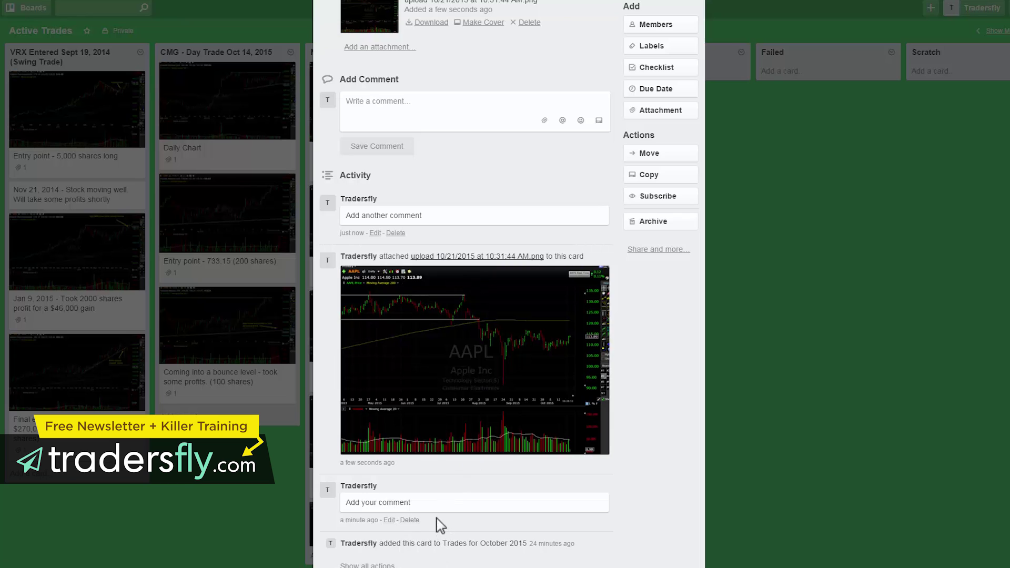
scroll(420, 203, up, 2)
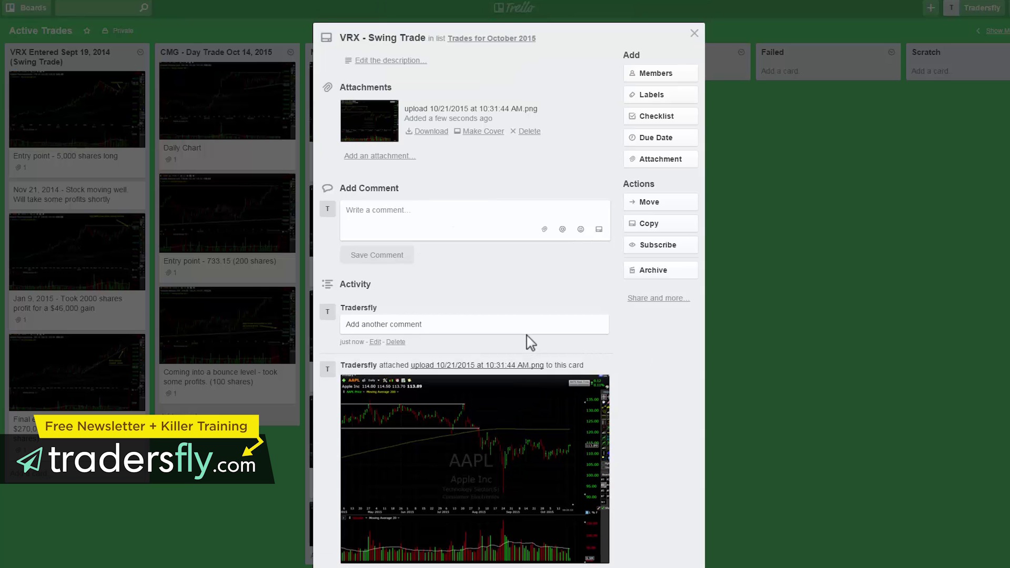
Reopen the VRX - Swing Trade card to make its chart the cover, then close it.
click(694, 34)
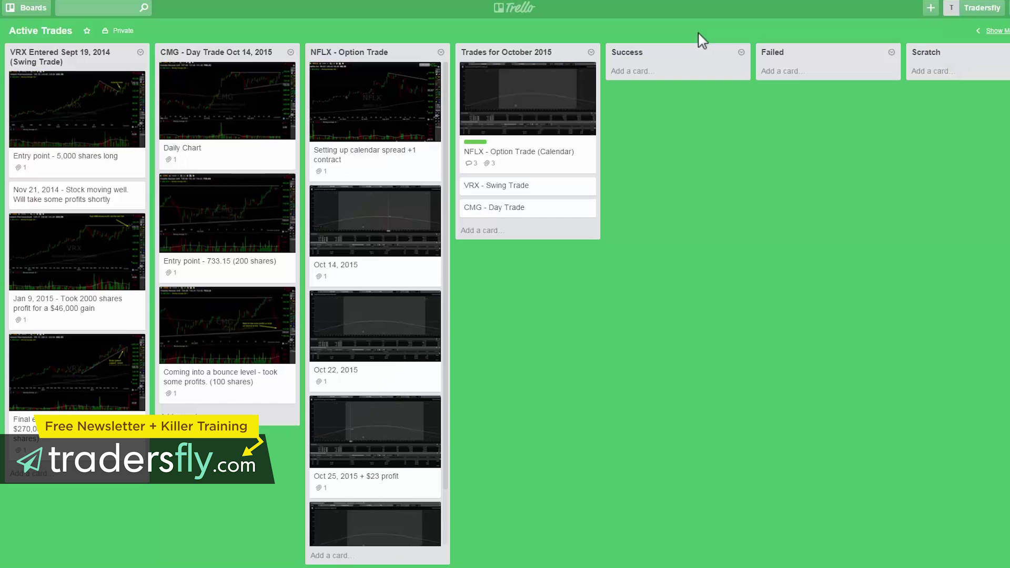
click(522, 194)
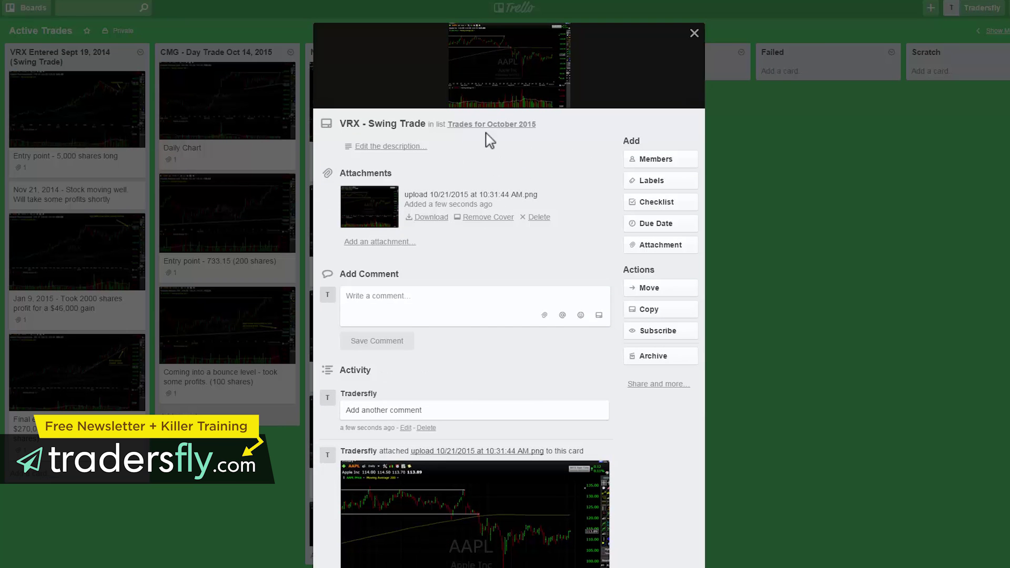
click(694, 32)
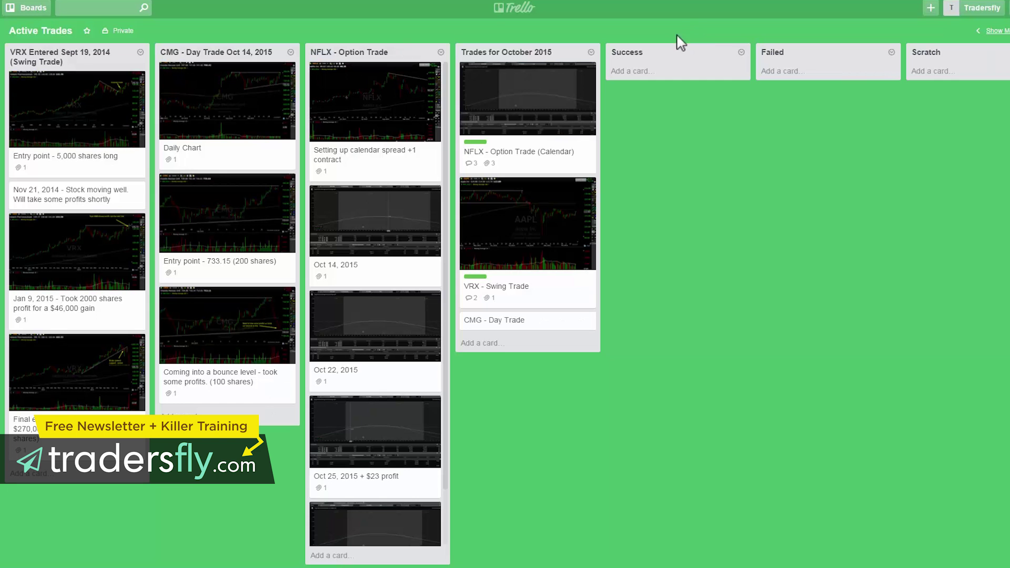
Move the VRX and NFLX cards into Success, NFLX on top, and go to My Boards.
drag(551, 284, 684, 137)
drag(516, 96, 613, 163)
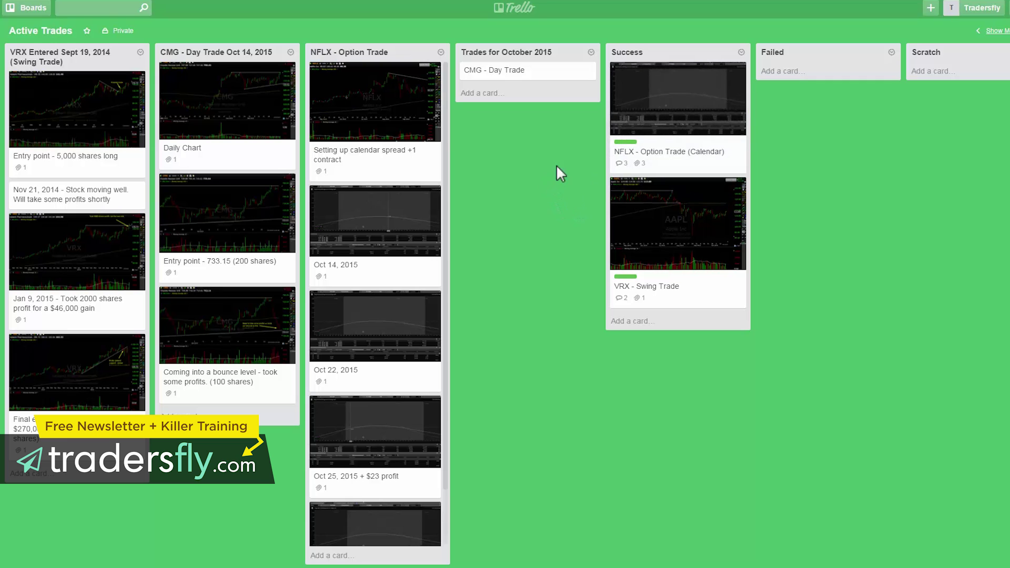
click(521, 16)
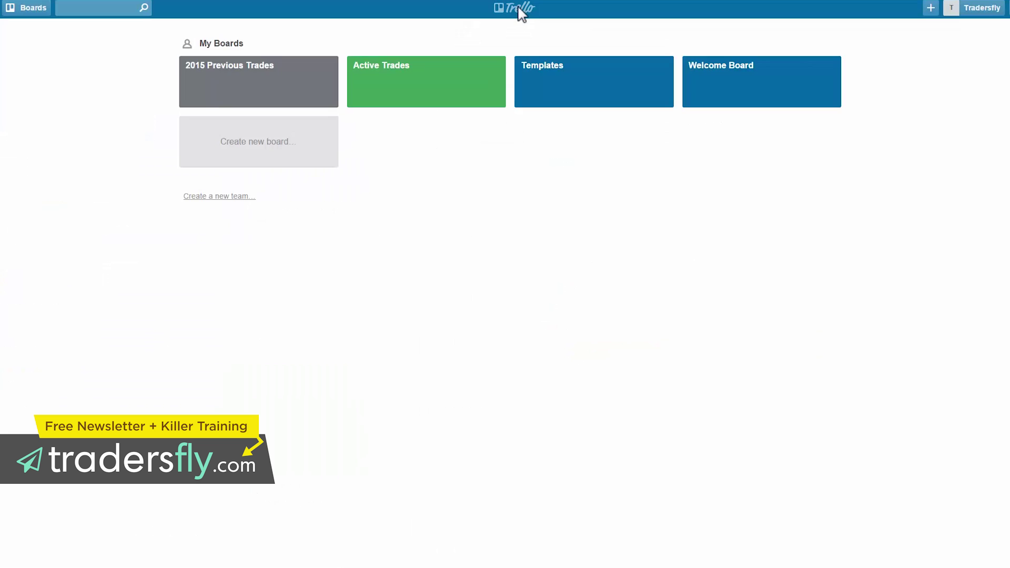
Check the 2015 Previous Trades board, then open the Active Trades board.
click(242, 83)
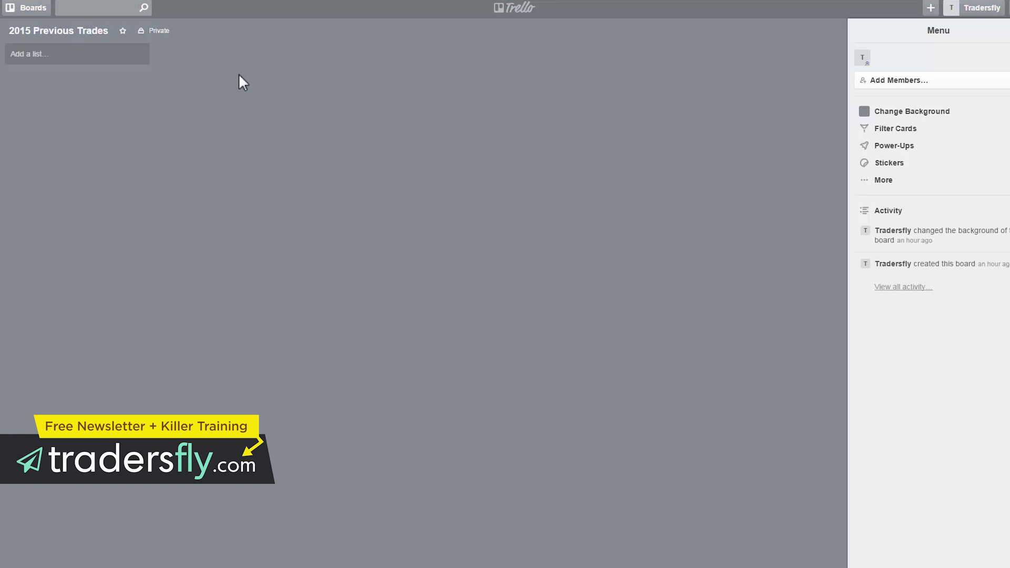
click(521, 9)
click(424, 90)
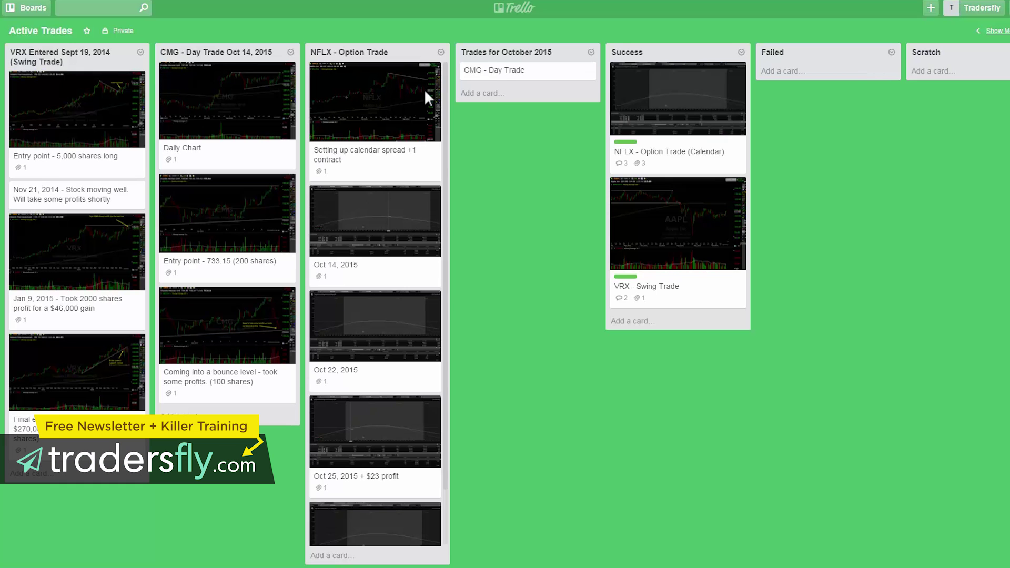
Move the Success list to the 2015 Previous Trades board at position 1.
click(741, 53)
click(751, 168)
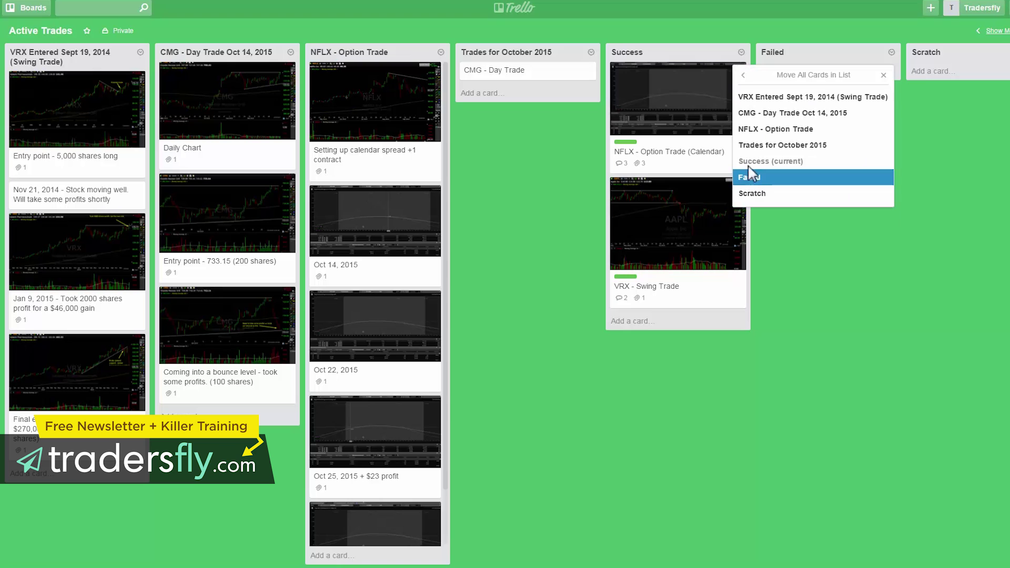
click(741, 52)
click(741, 52)
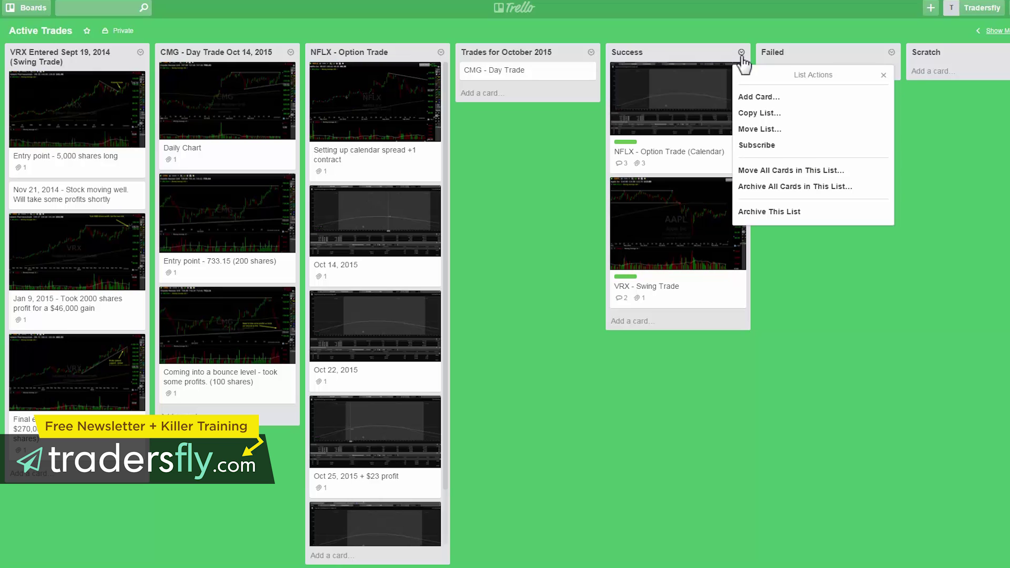
click(760, 129)
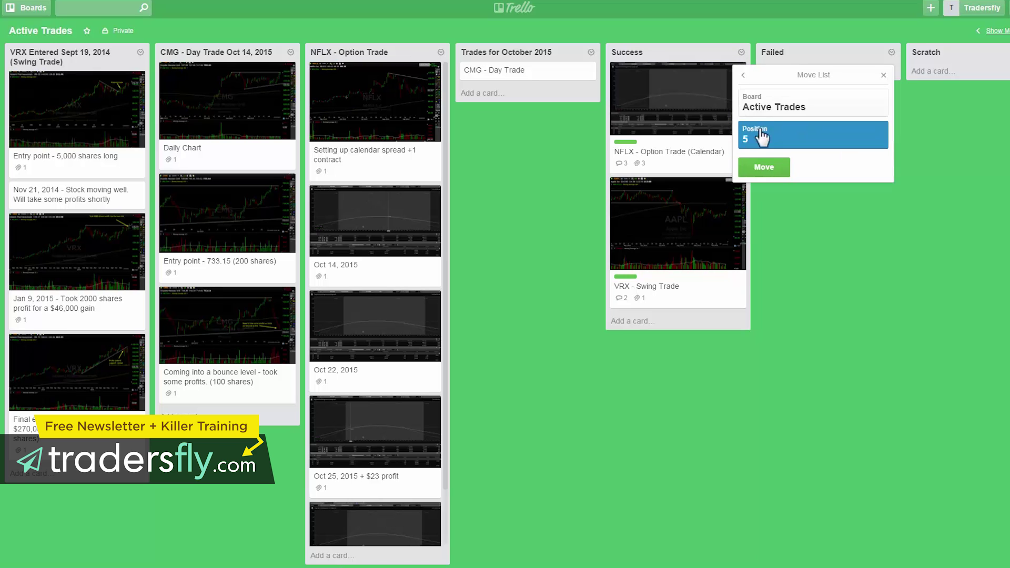
click(778, 108)
click(784, 139)
click(784, 139)
click(780, 135)
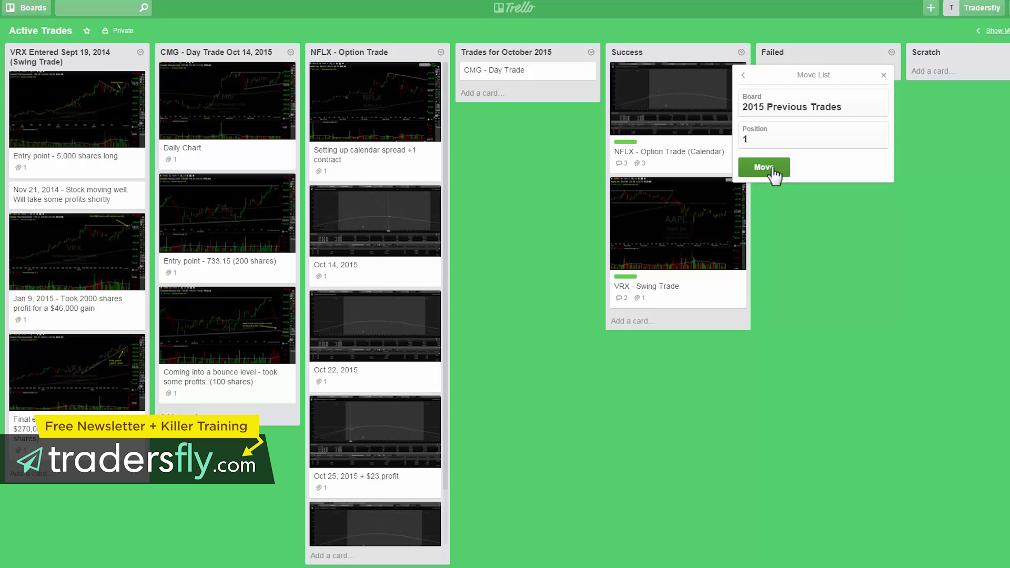
Open 2015 Previous Trades and add an empty Failed list beside Success.
click(514, 8)
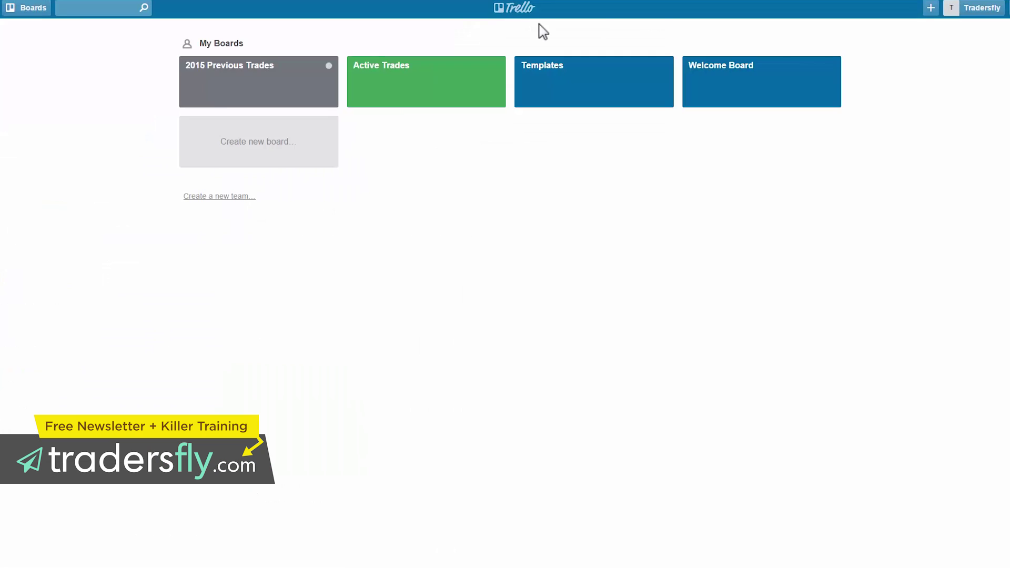
click(218, 102)
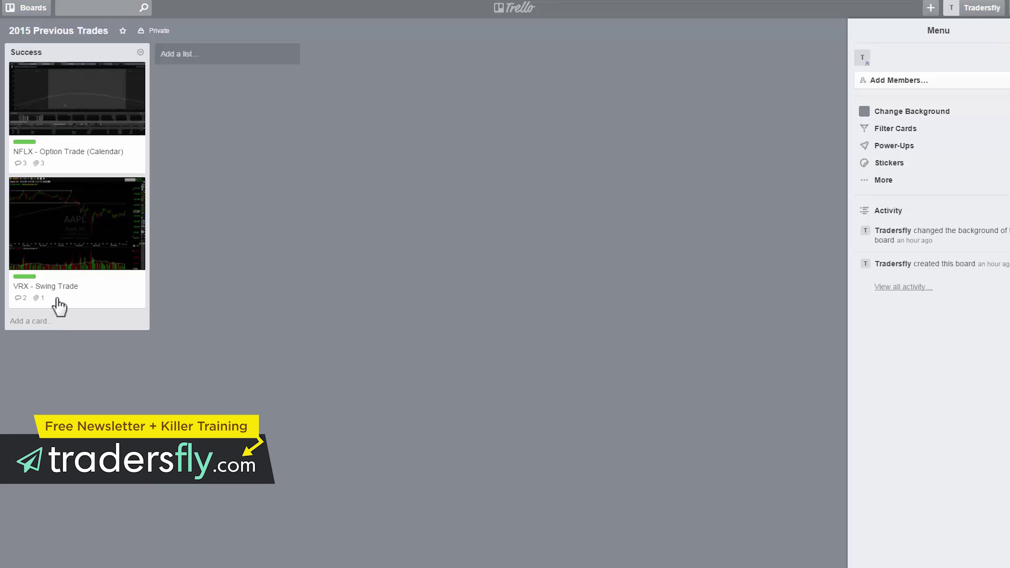
click(182, 56)
text(Fa)
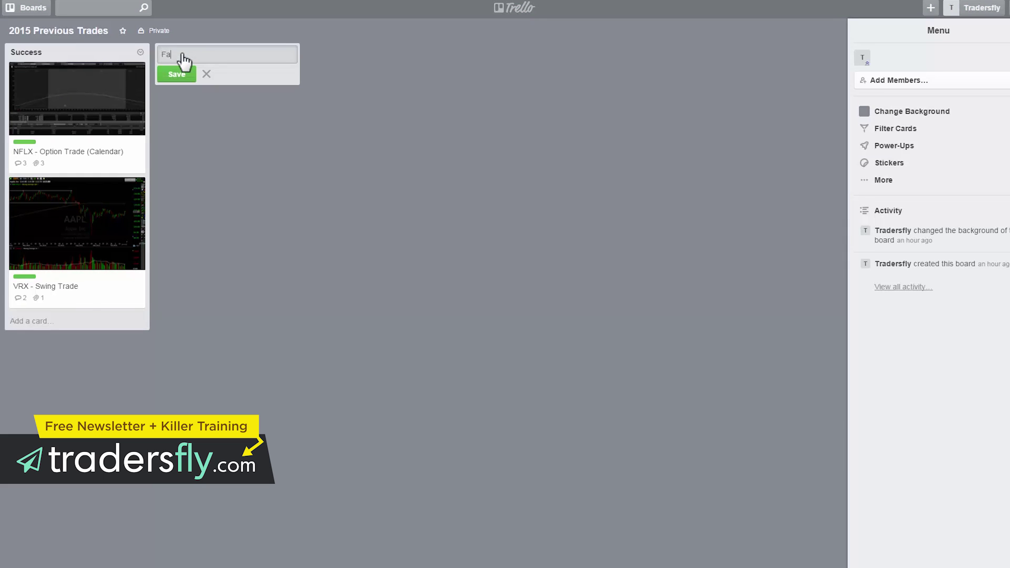
text(iled)
key(Return)
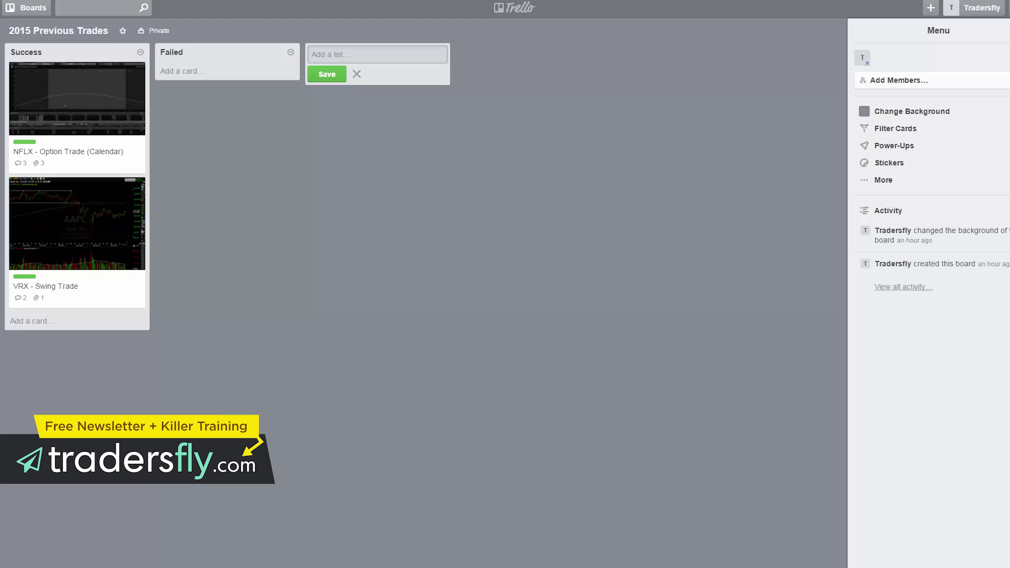
key(Escape)
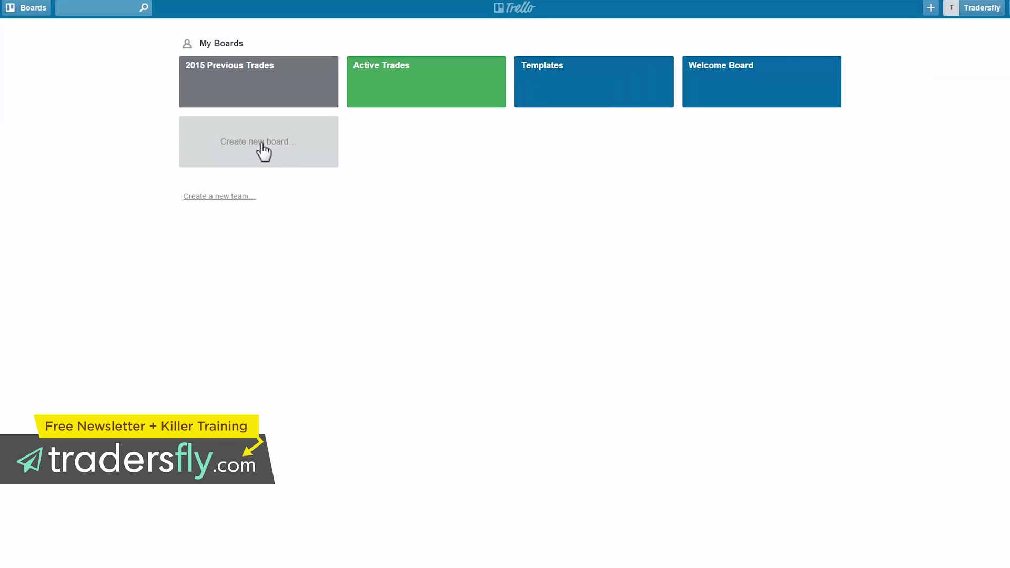
Create a new board titled '2016 Trades'.
click(265, 150)
text(2016 P)
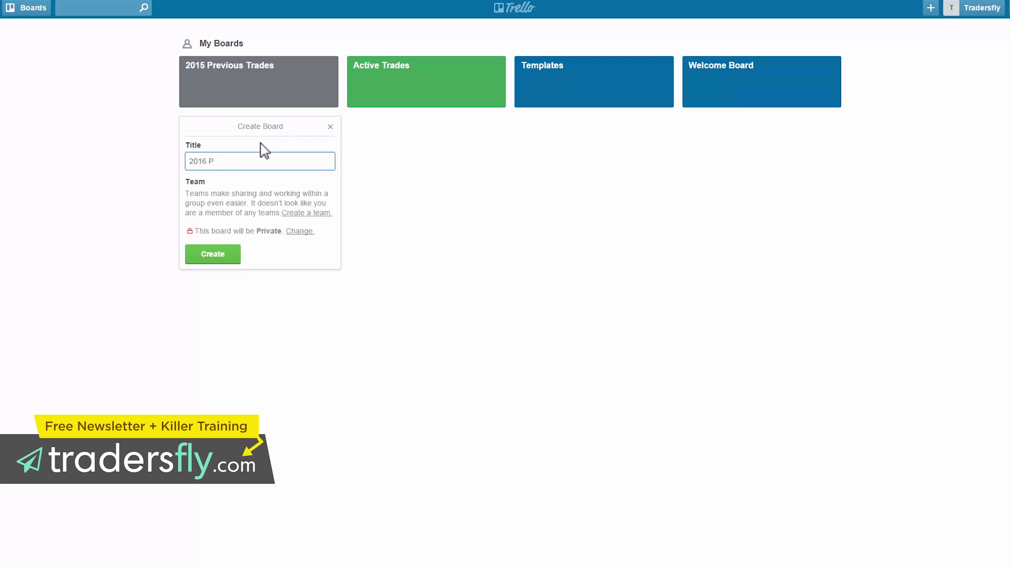
key(BackSpace)
text(Trades)
key(Return)
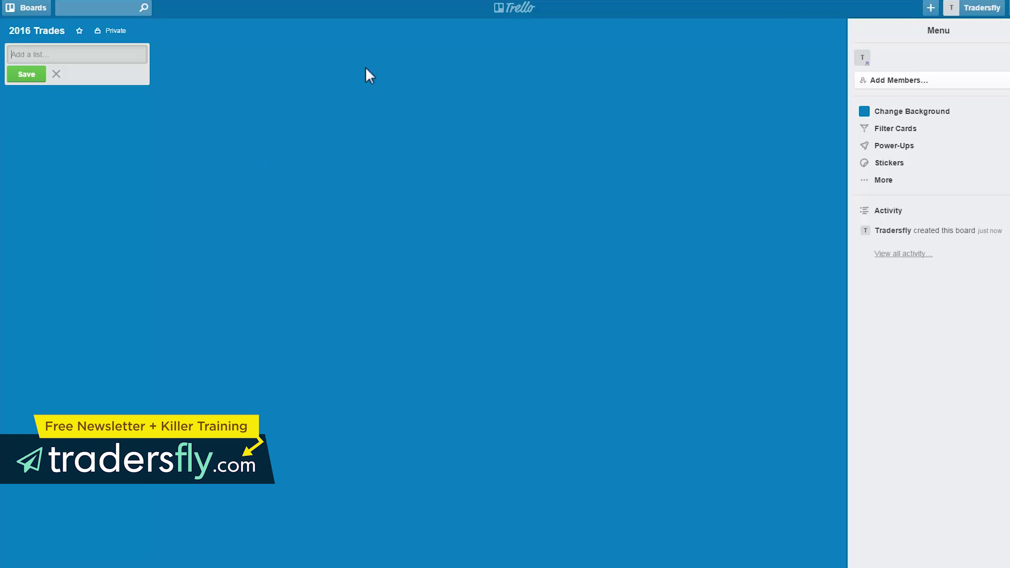
Return to the My Boards overview, now listing the 2016 Trades board.
click(517, 7)
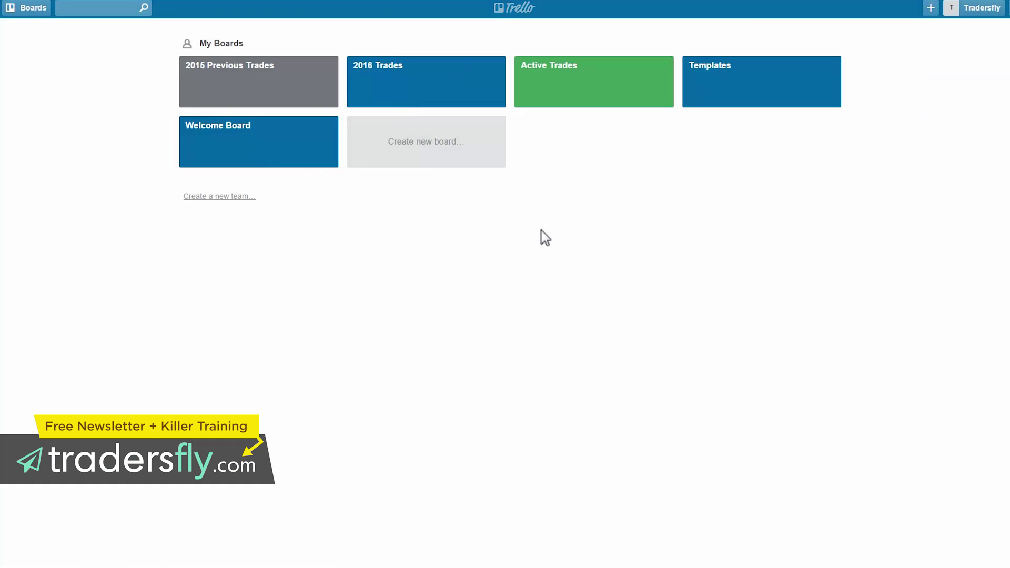